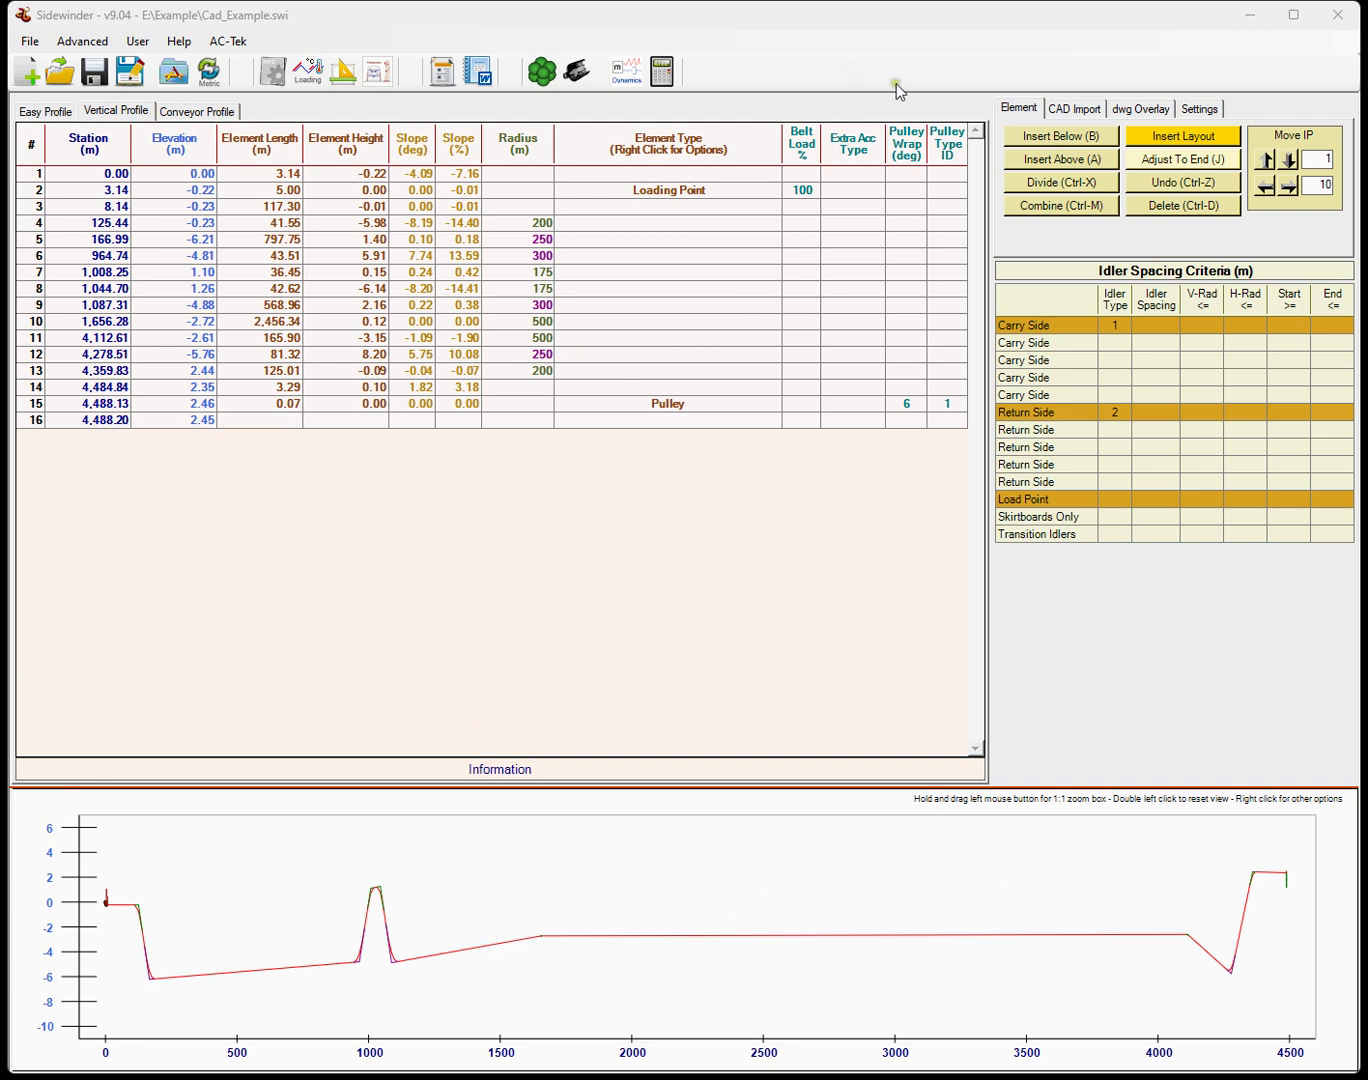
Select the head-end Pulley cell in row 15 of the Vertical Profile table
{"action": "left_click", "coordinate": [663, 403]}
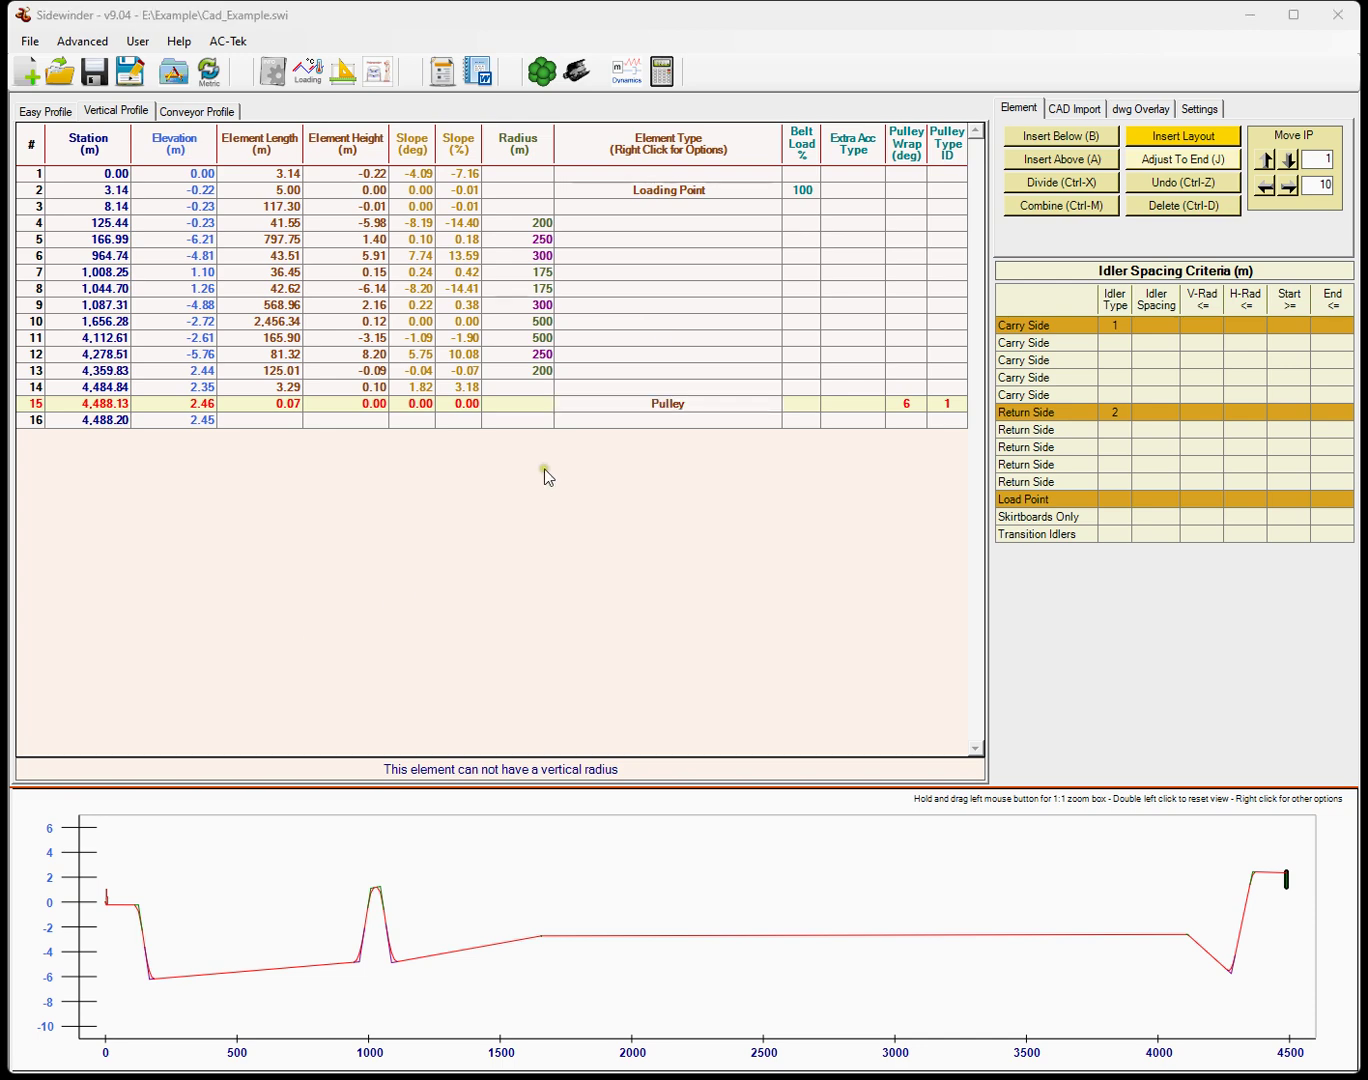
Preview the dxf/csv import dialog, close it without importing, and zoom into Conveyor_Example.dwg in AutoCAD
{"action": "left_click", "coordinate": [1066, 109]}
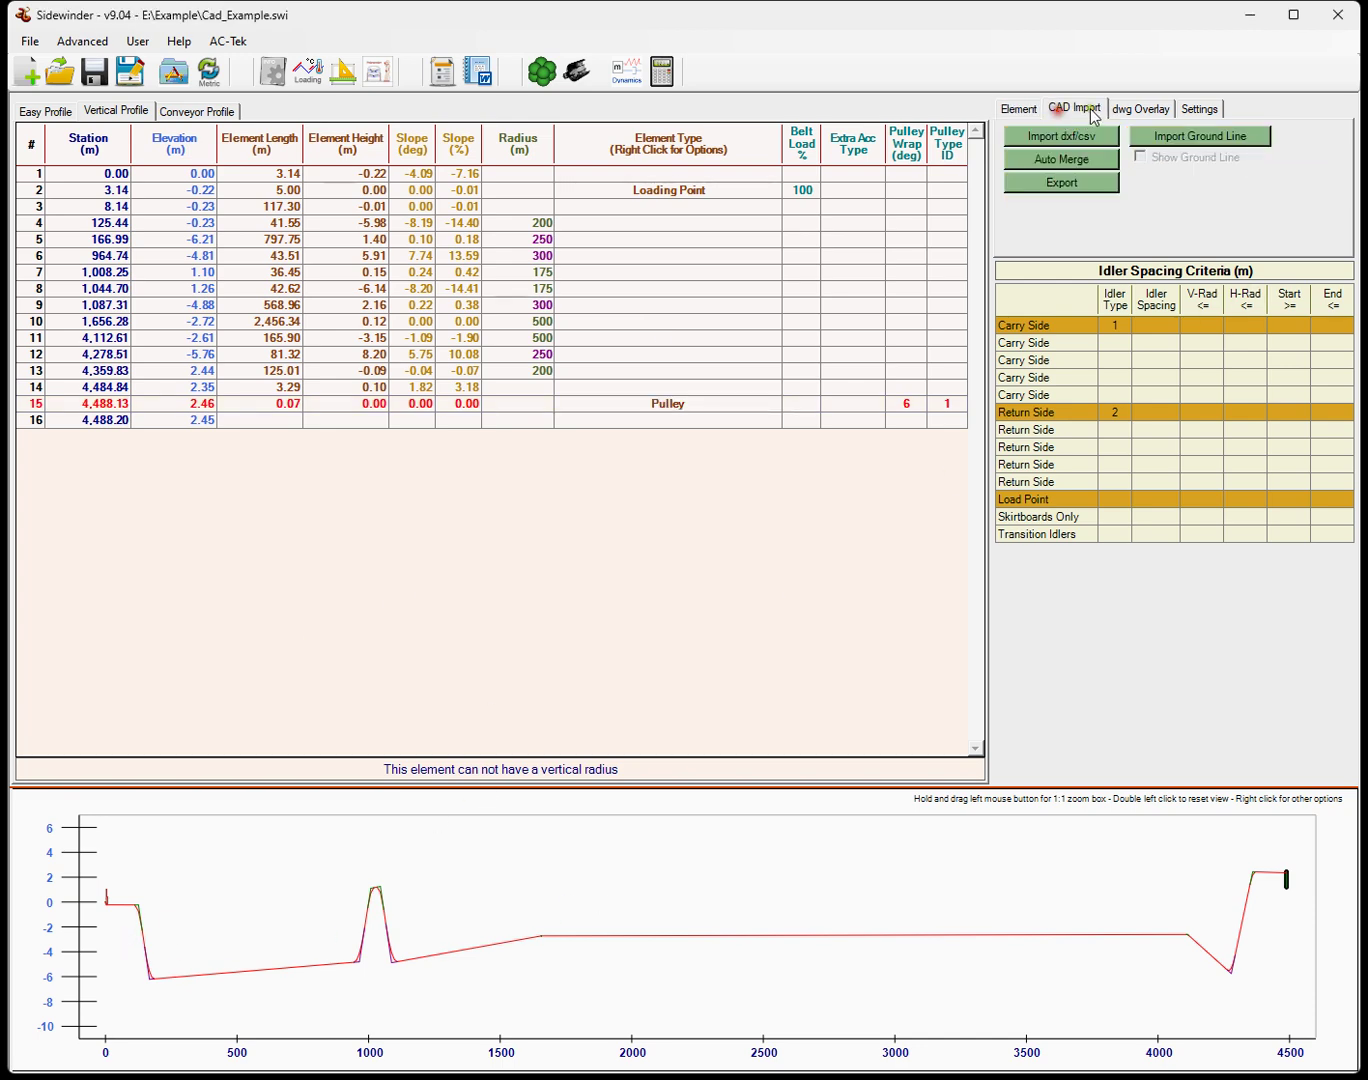
{"action": "left_click", "coordinate": [1063, 138]}
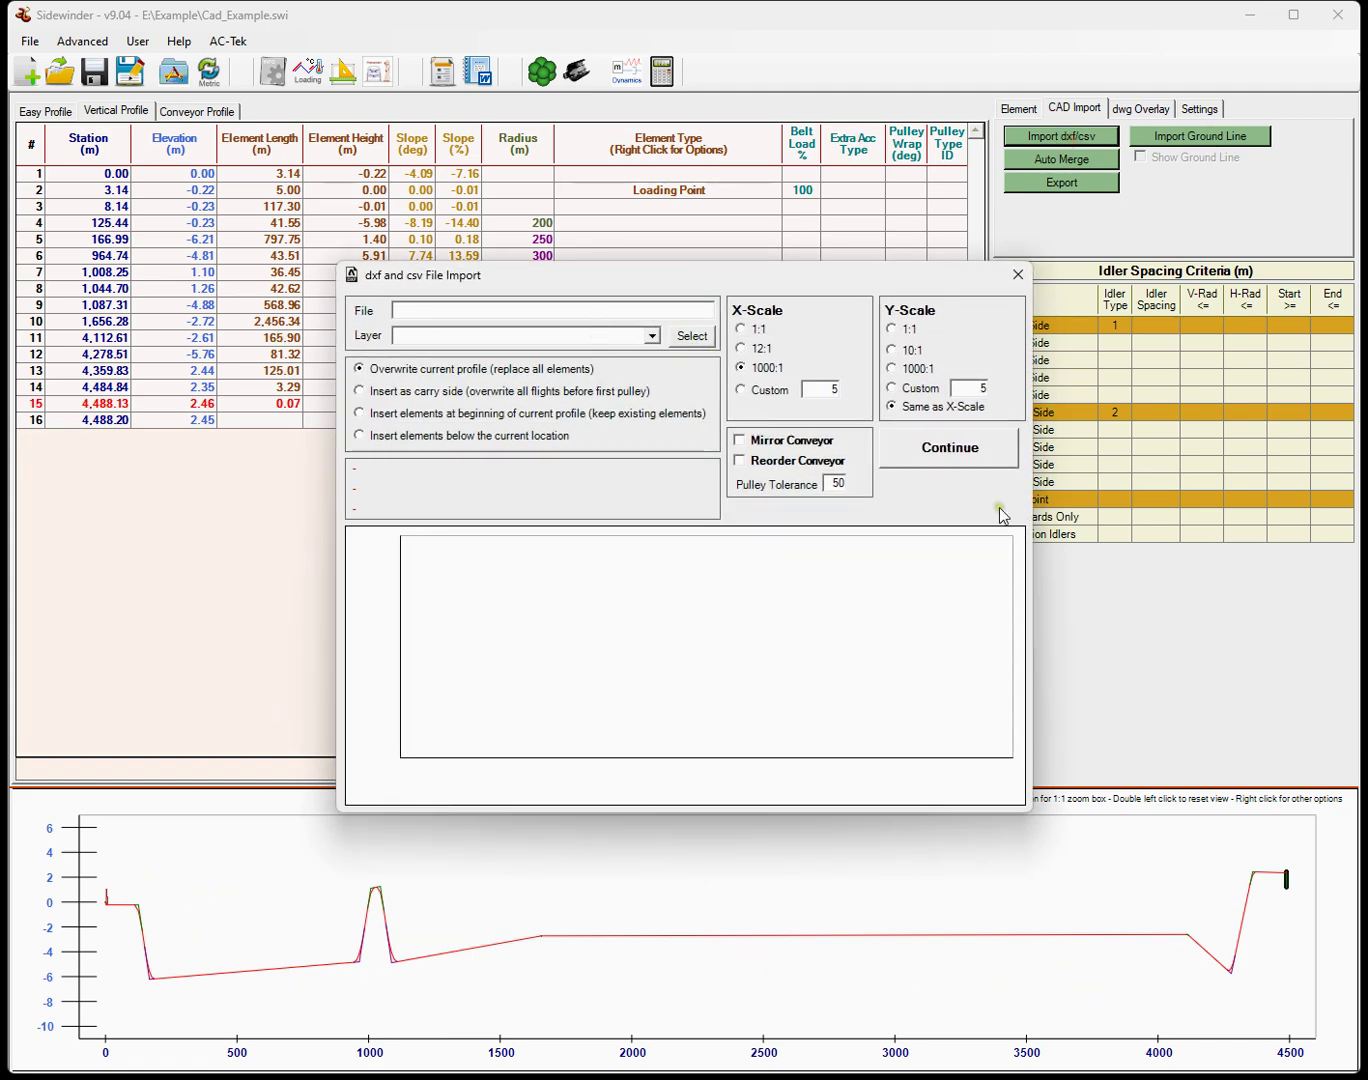
{"action": "left_click", "coordinate": [1018, 274]}
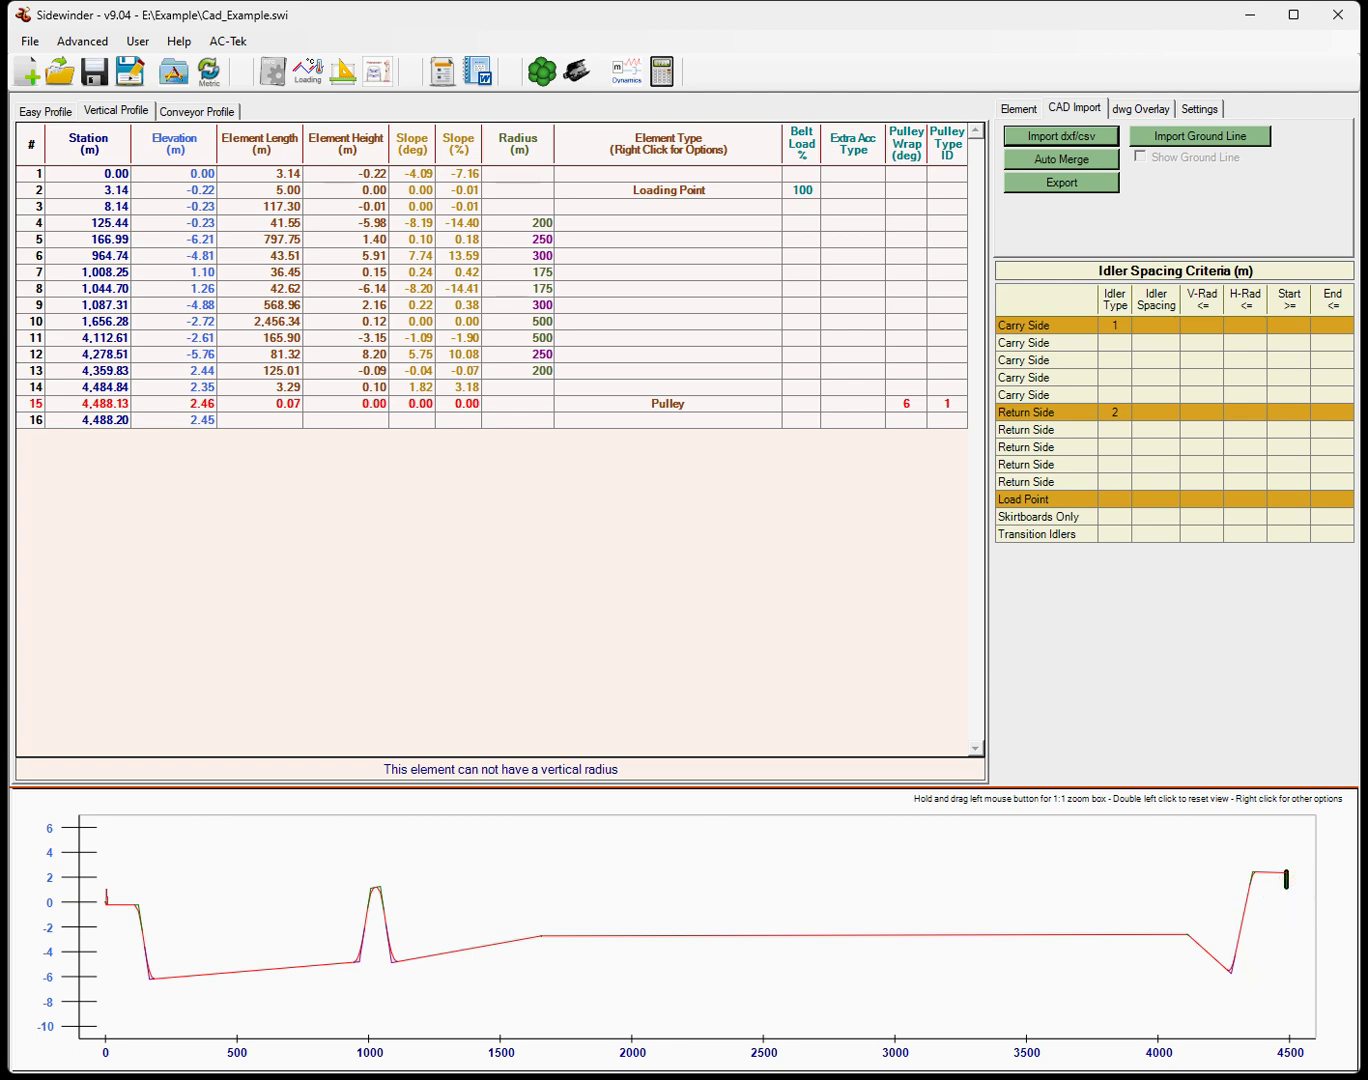
{"action": "scroll", "coordinate": [229, 573], "scroll_direction": "up", "scroll_amount": 2}
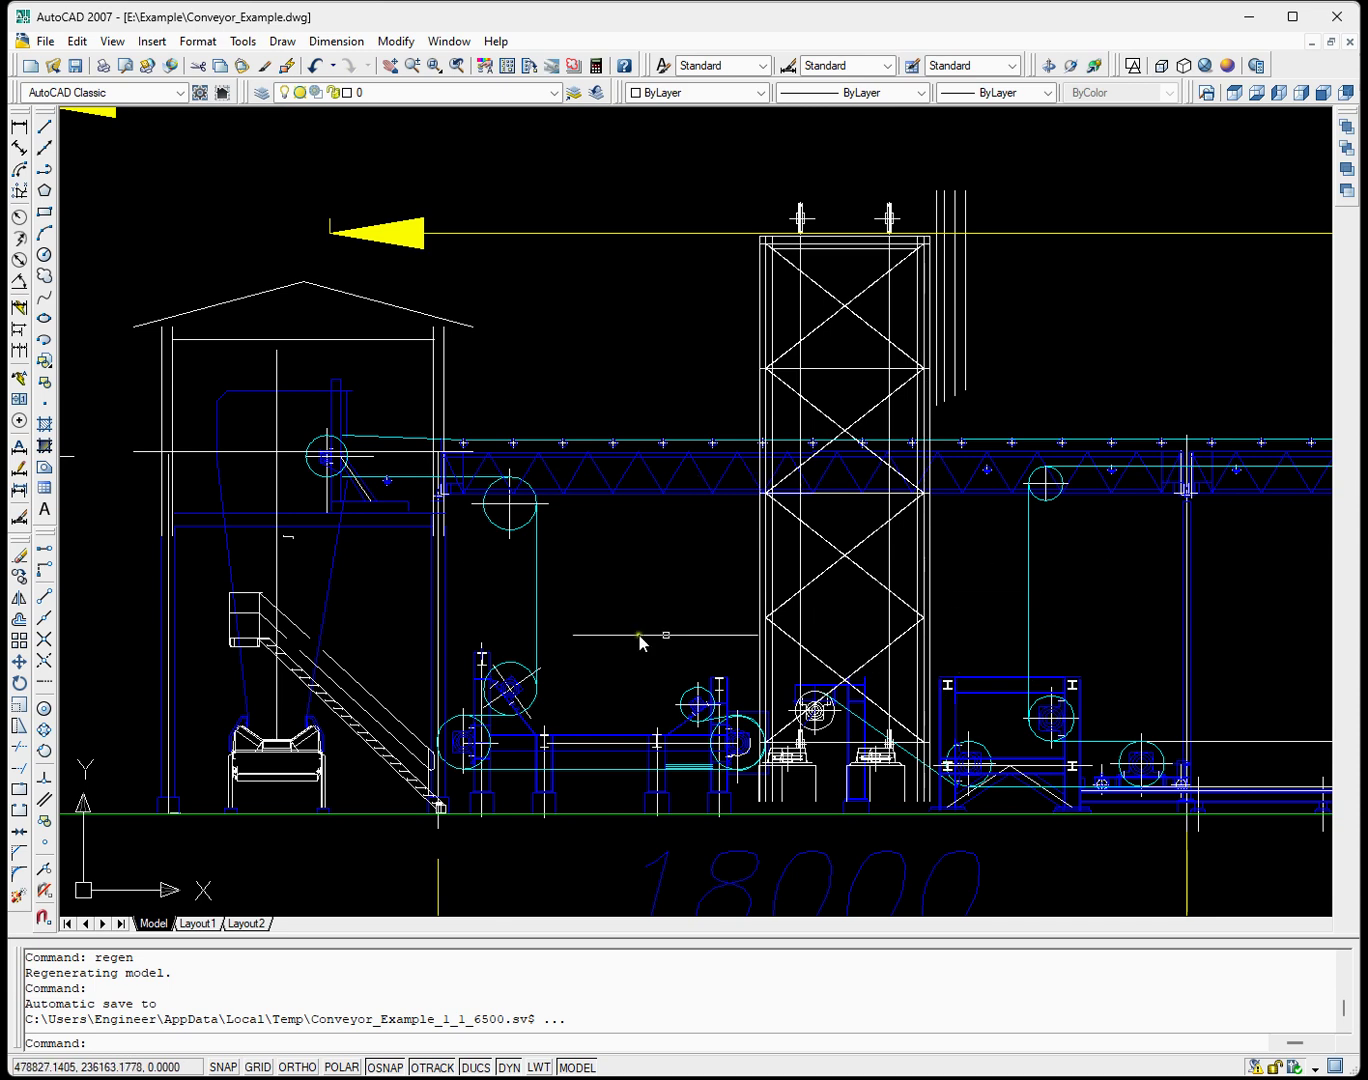
Zoom out over the drawing's head-end tower, then return to the Sidewinder profile
{"action": "scroll", "coordinate": [548, 620], "scroll_direction": "down", "scroll_amount": 1}
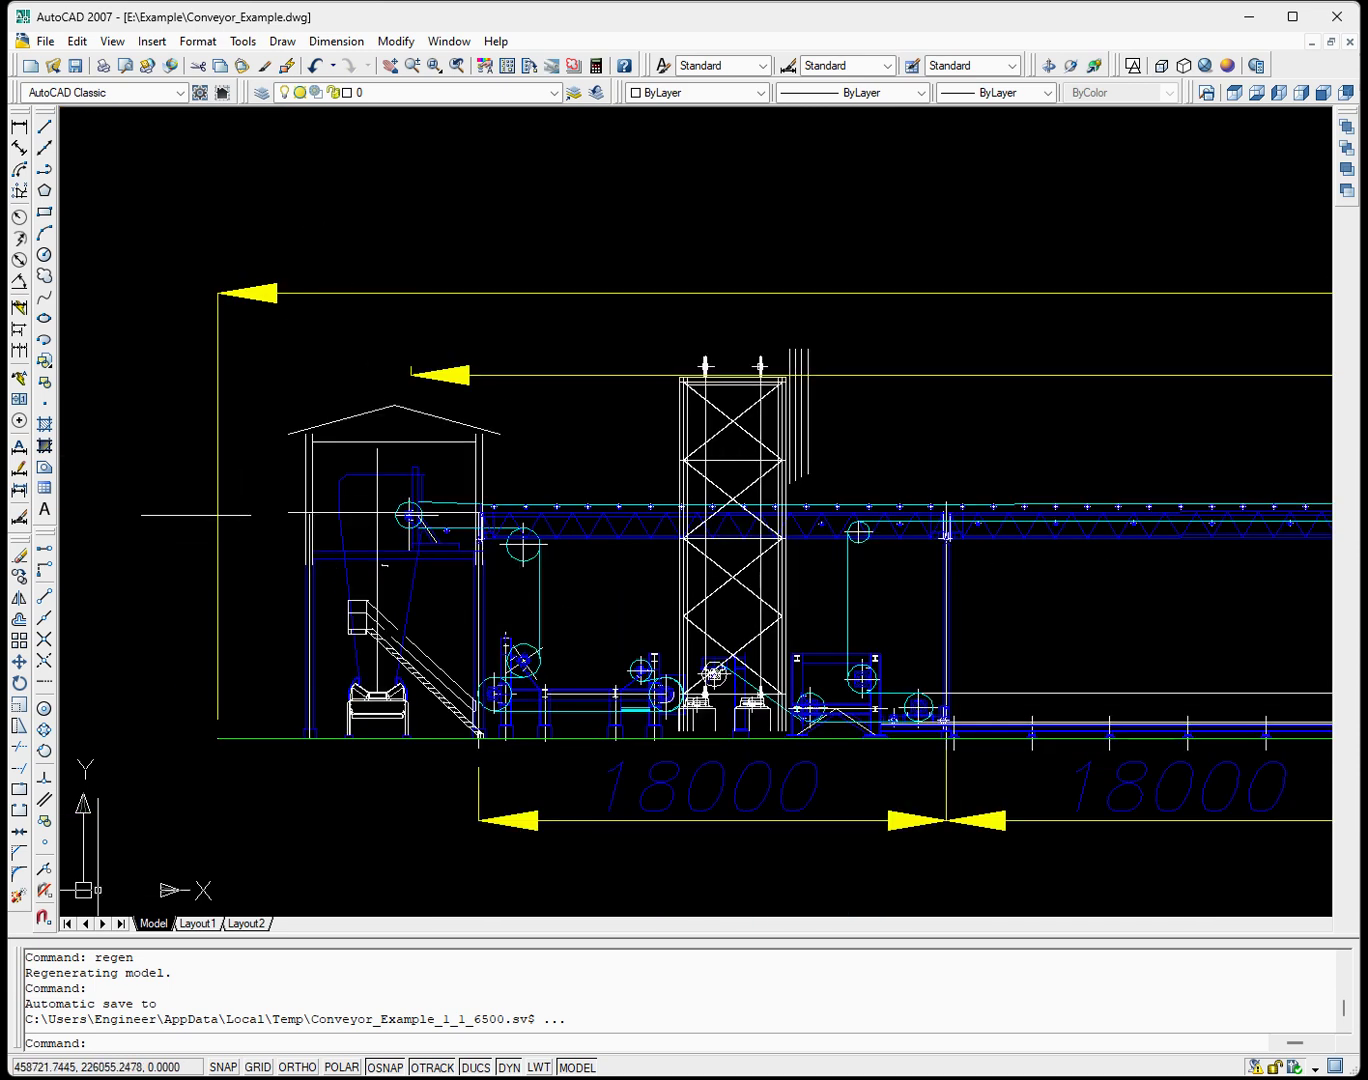
{"action": "key", "text": "alt+Tab"}
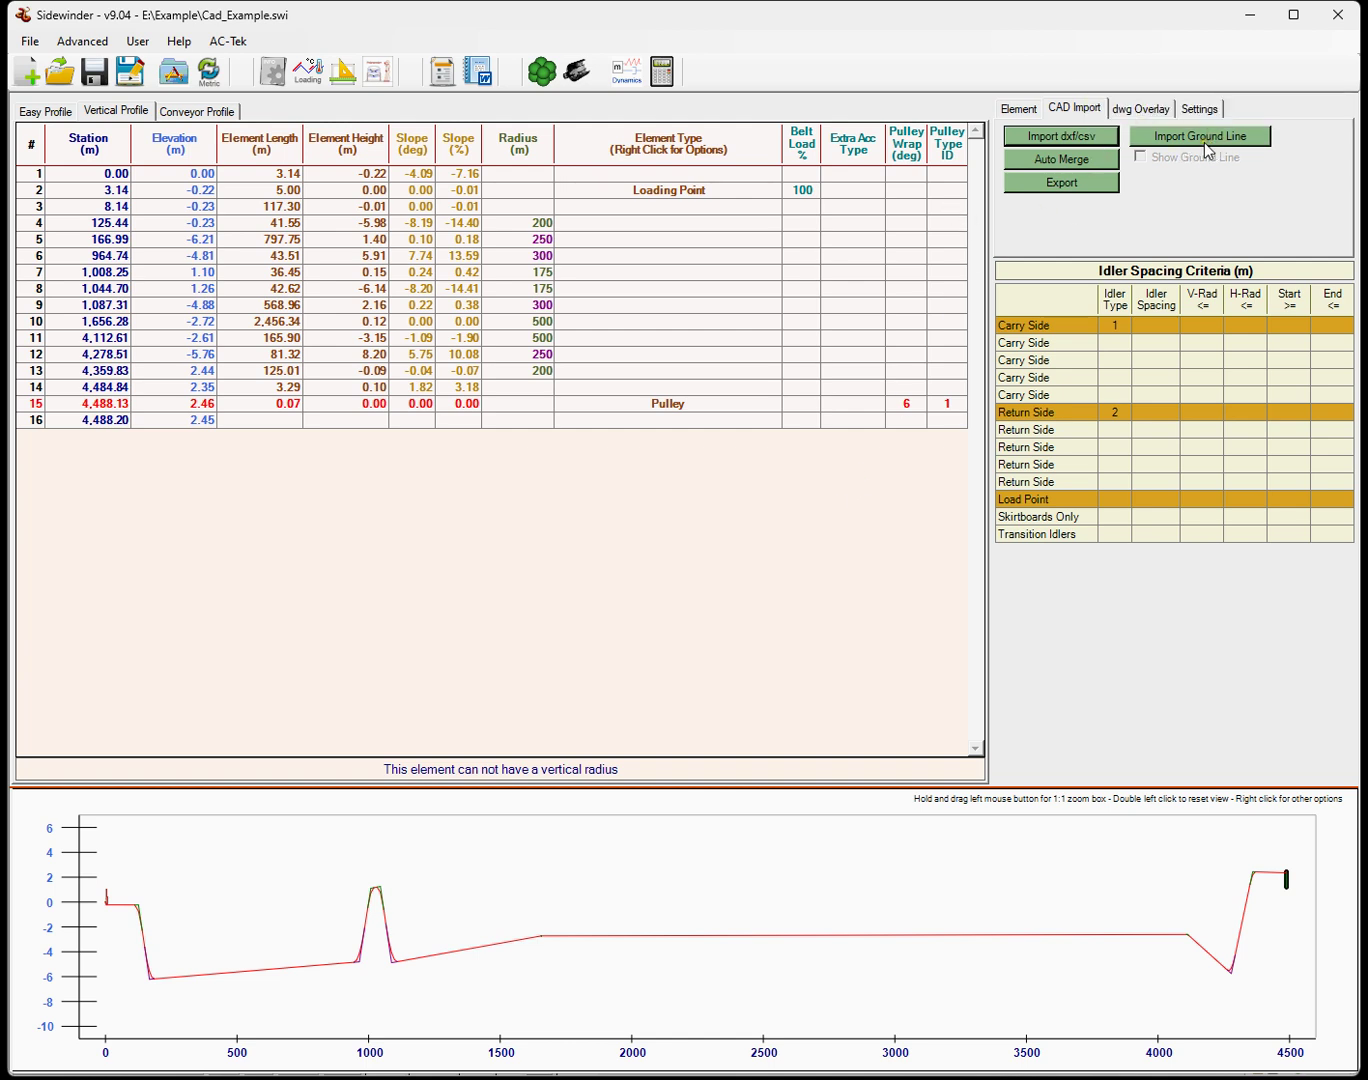
Load Conveyor_Example.dwg as the dwg overlay, then bring the drawing up in AutoCAD
{"action": "left_click", "coordinate": [1146, 110]}
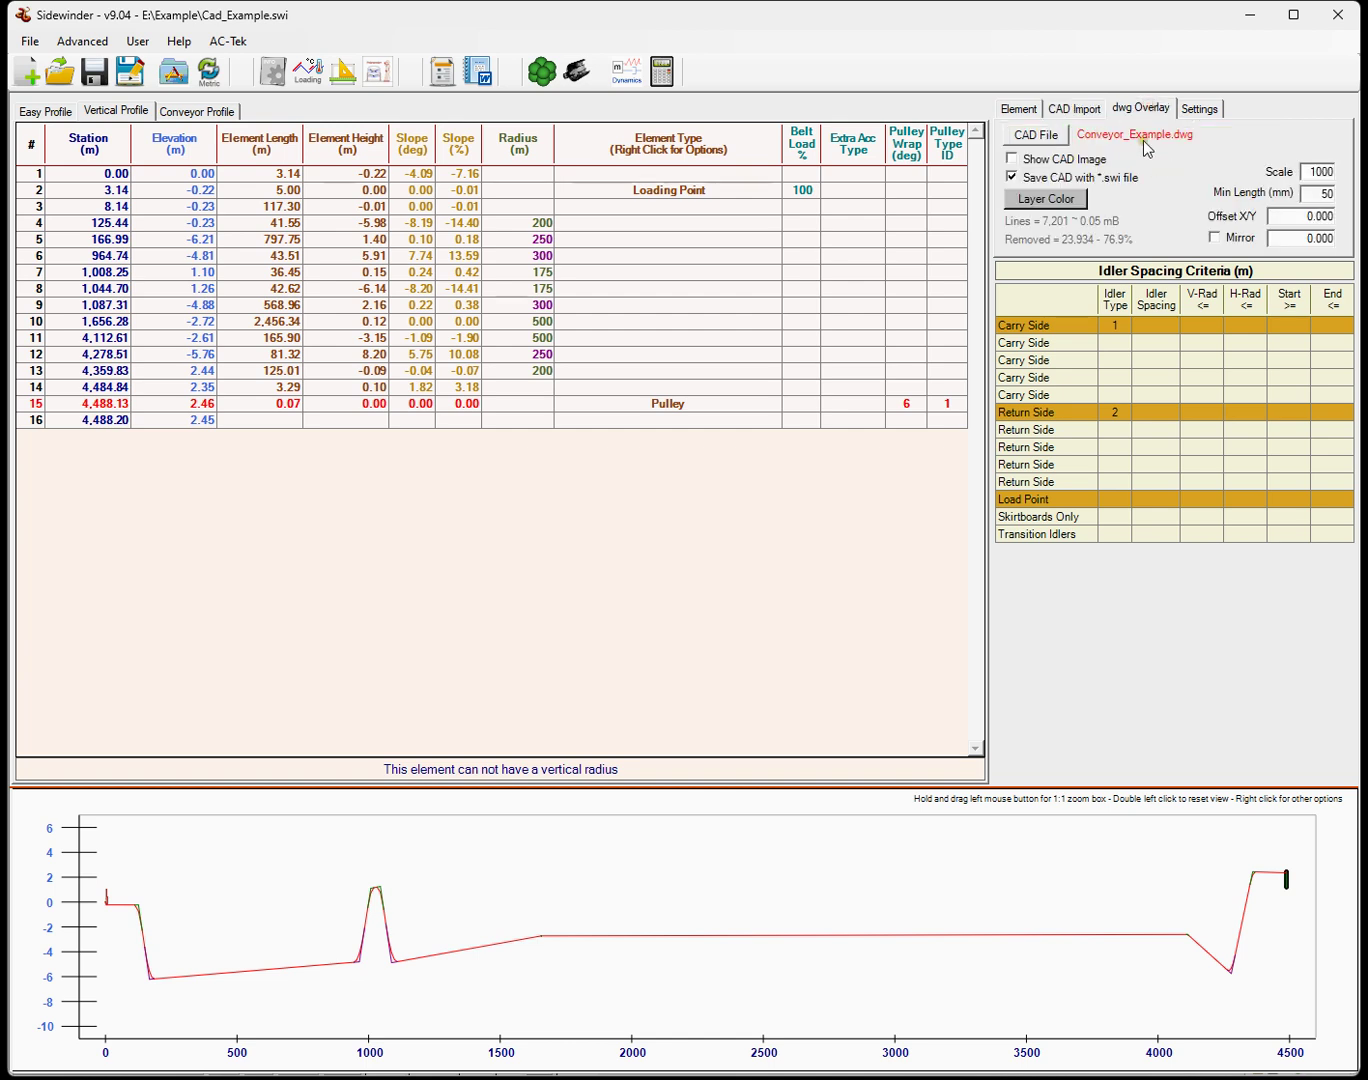
{"action": "left_click", "coordinate": [1046, 139]}
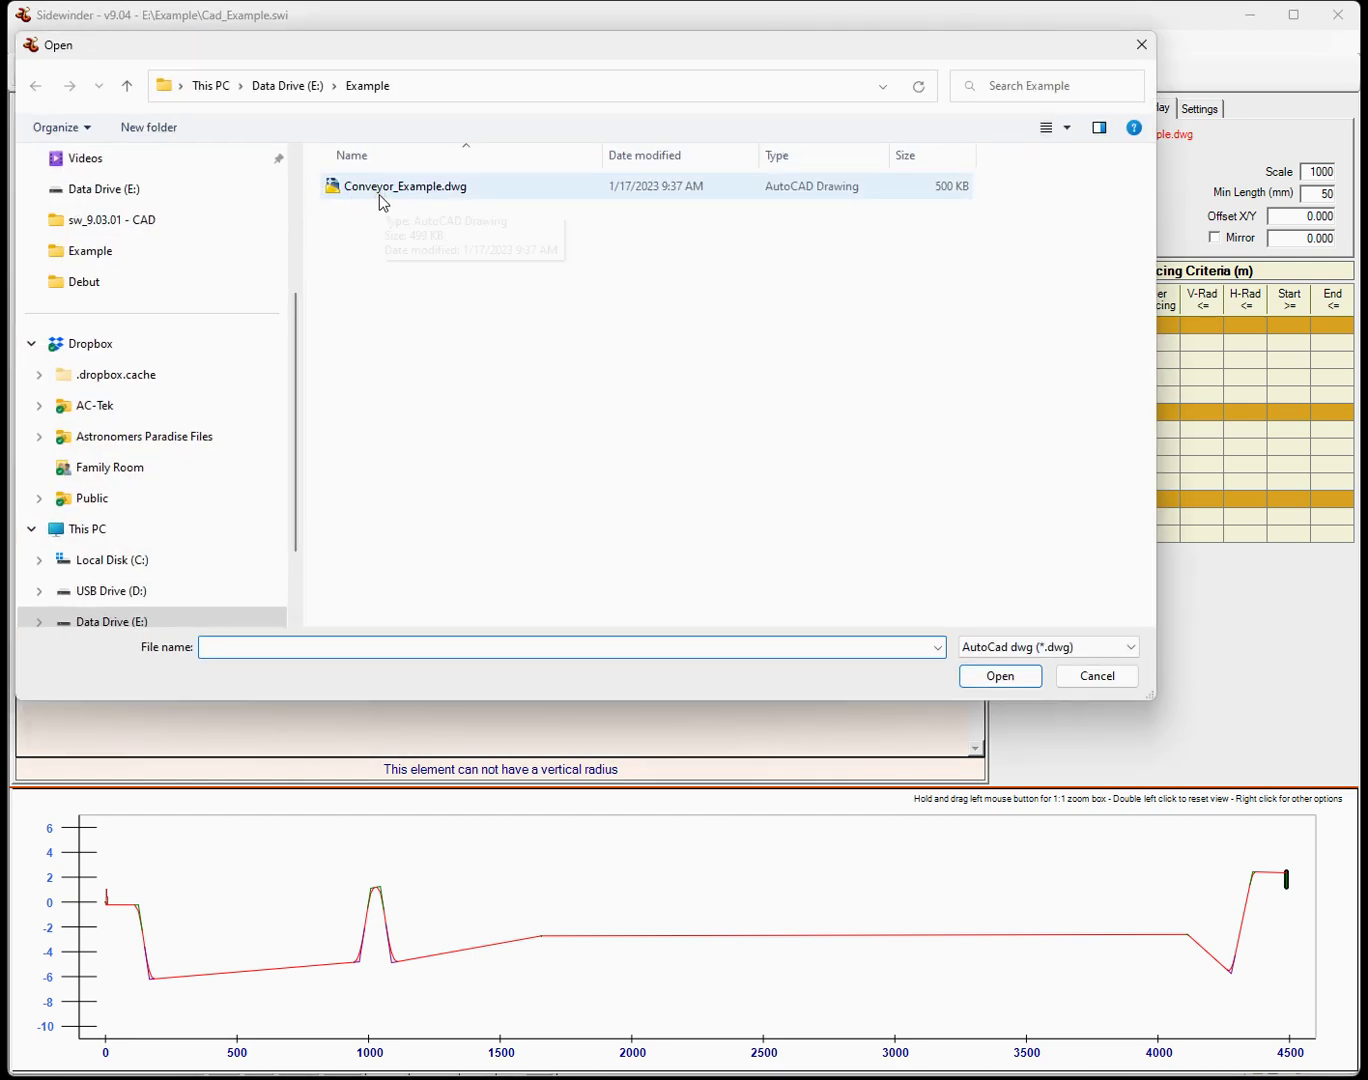
{"action": "double_click", "coordinate": [379, 192]}
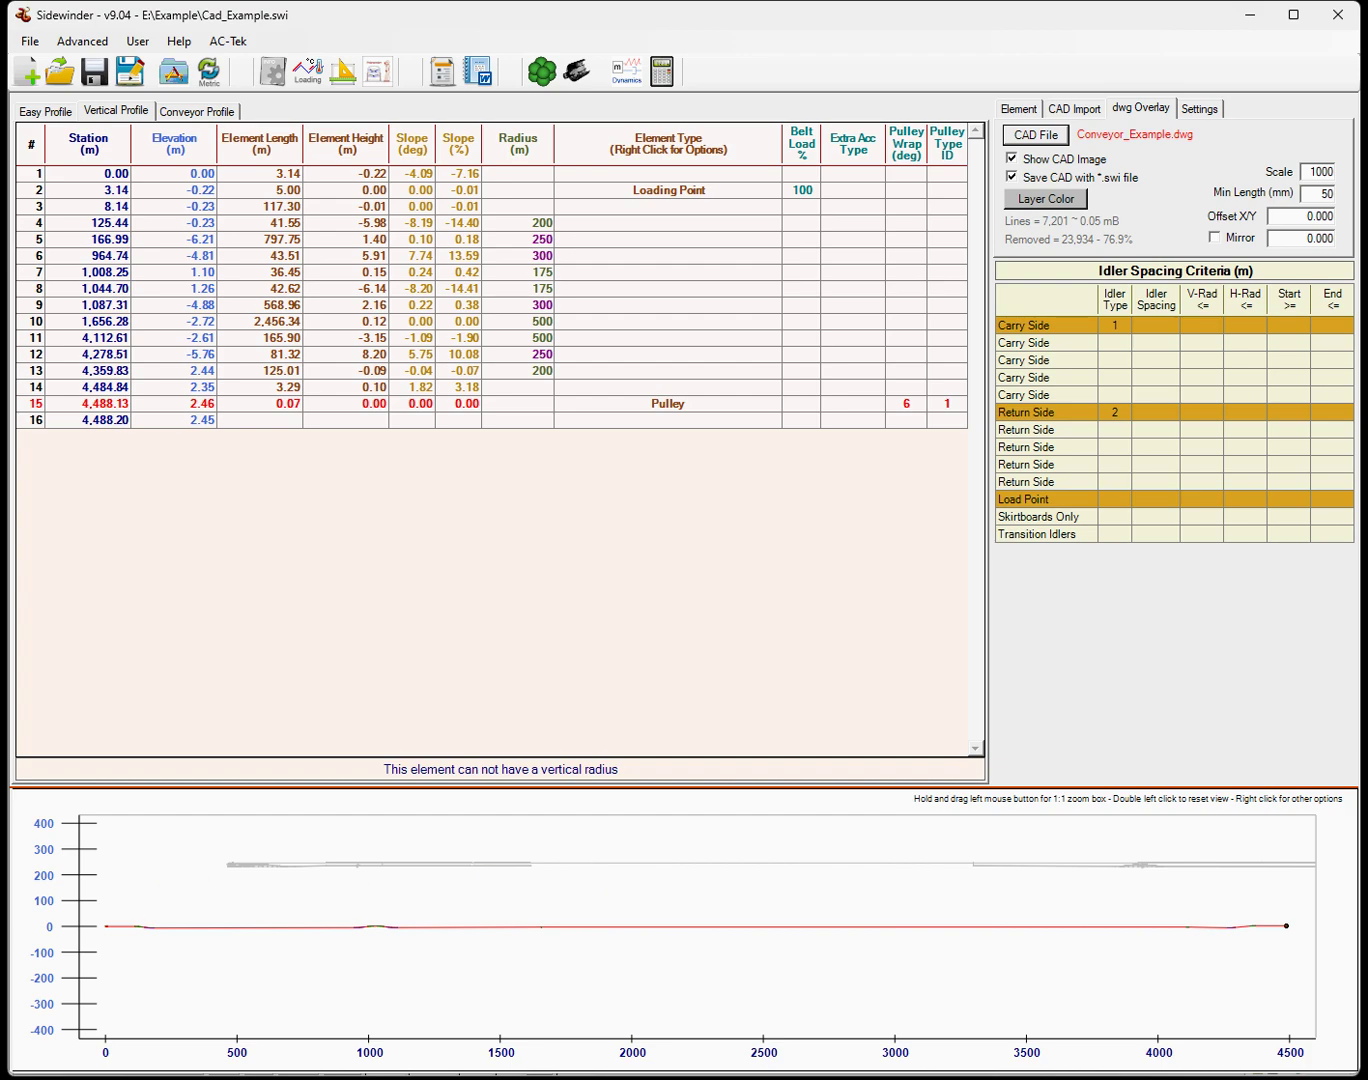
{"action": "key", "text": "alt+Tab"}
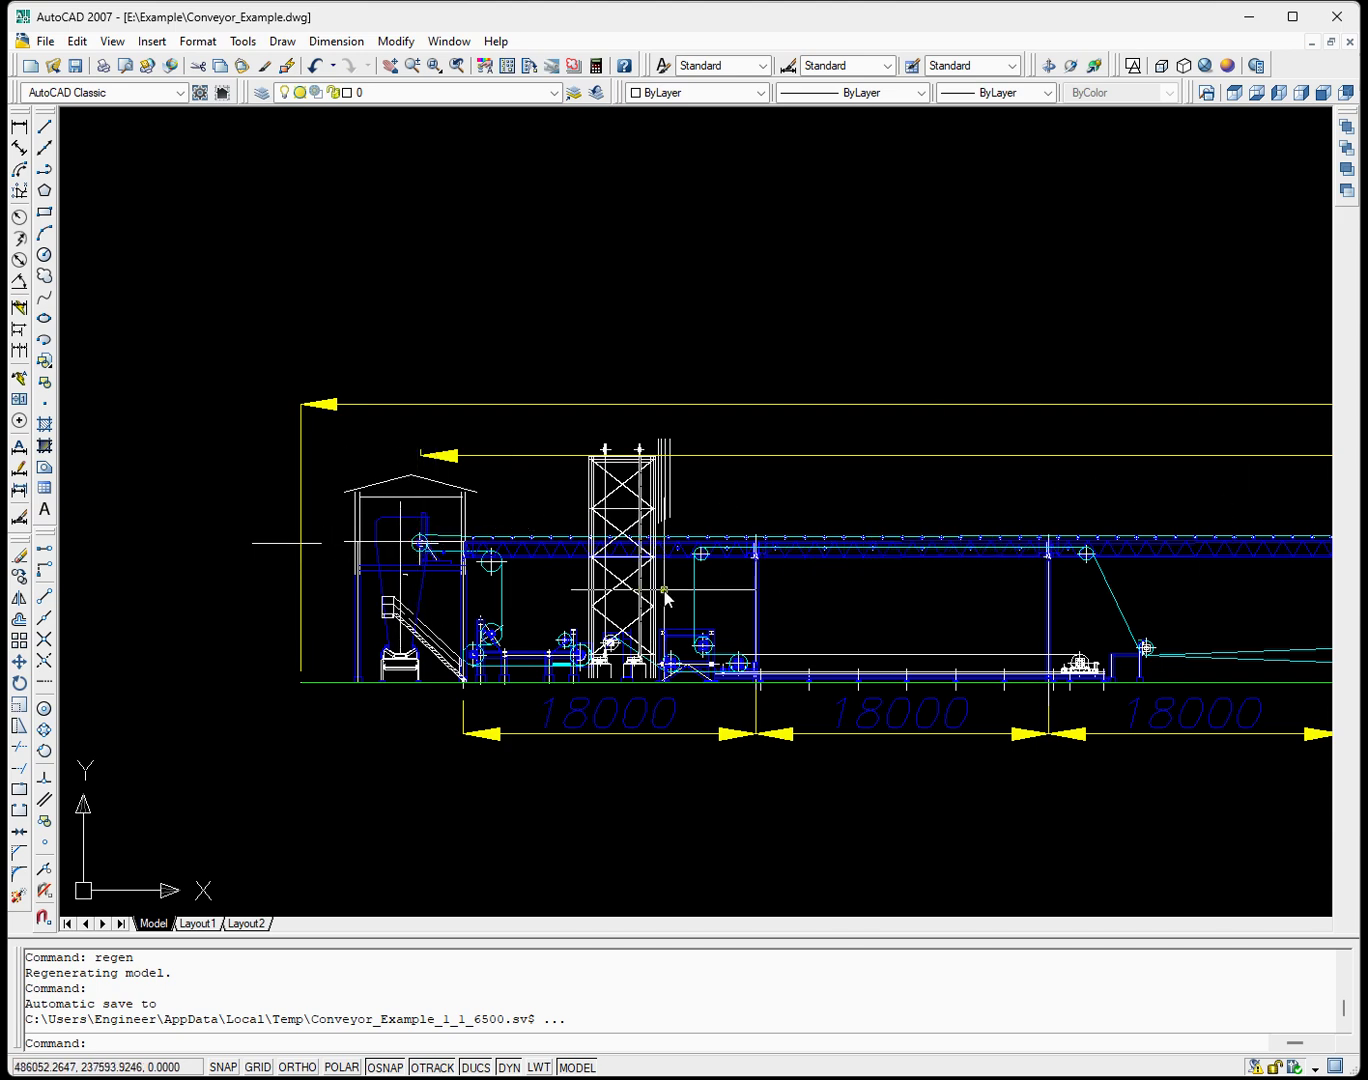
Zoom into the conveyor drawing, then minimize AutoCAD to get back to Sidewinder
{"action": "scroll", "coordinate": [562, 581], "scroll_direction": "up", "scroll_amount": 1}
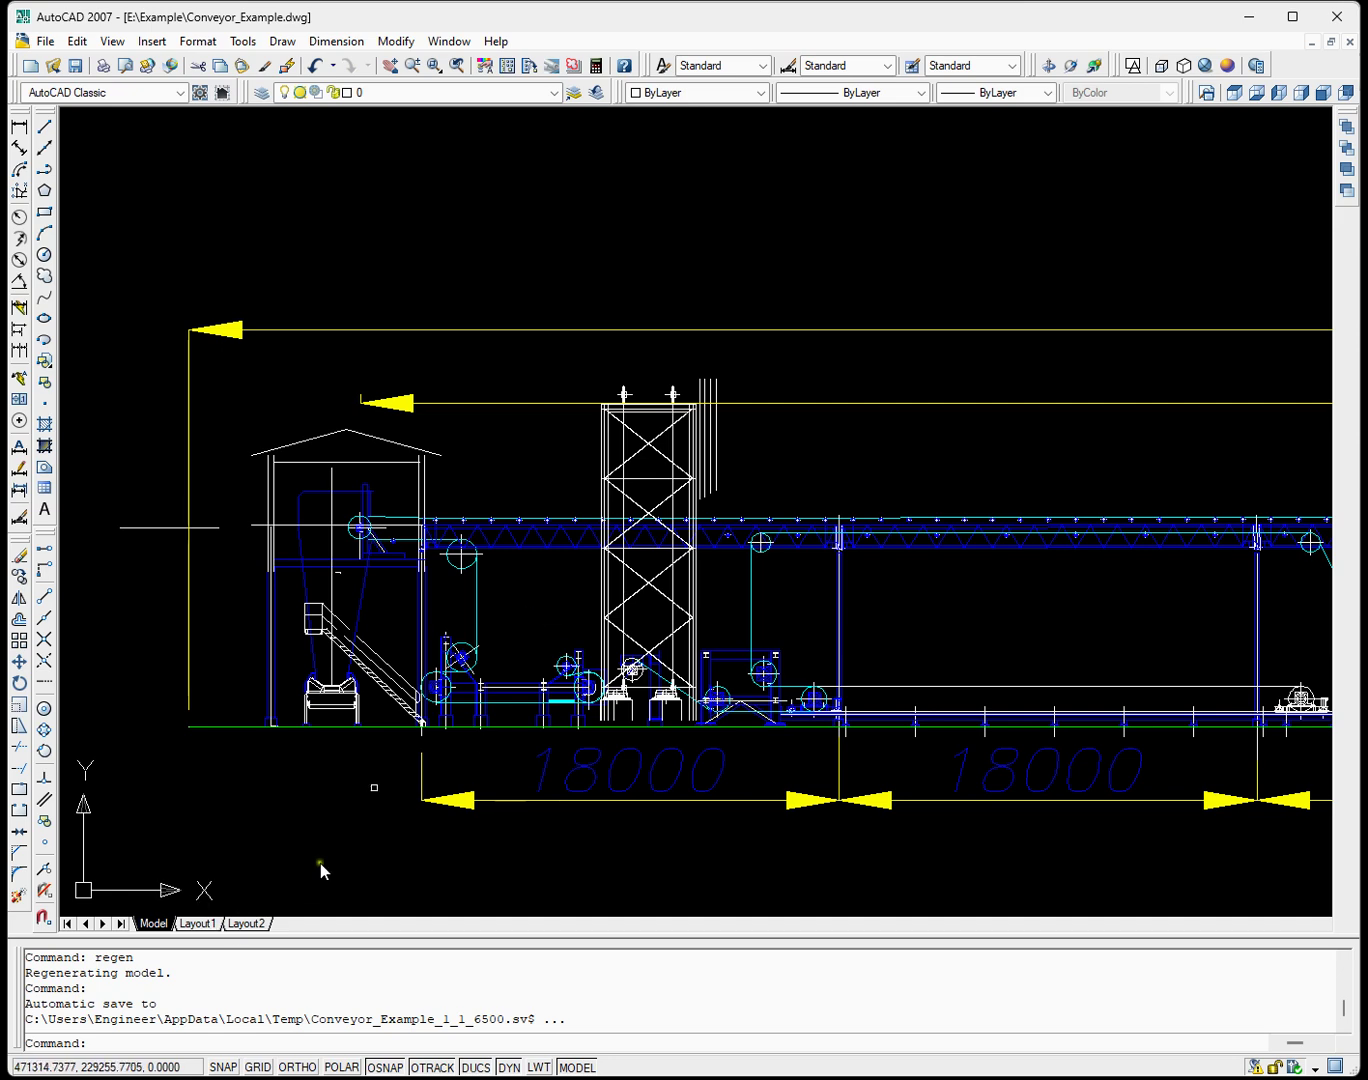
{"action": "left_click", "coordinate": [1240, 18]}
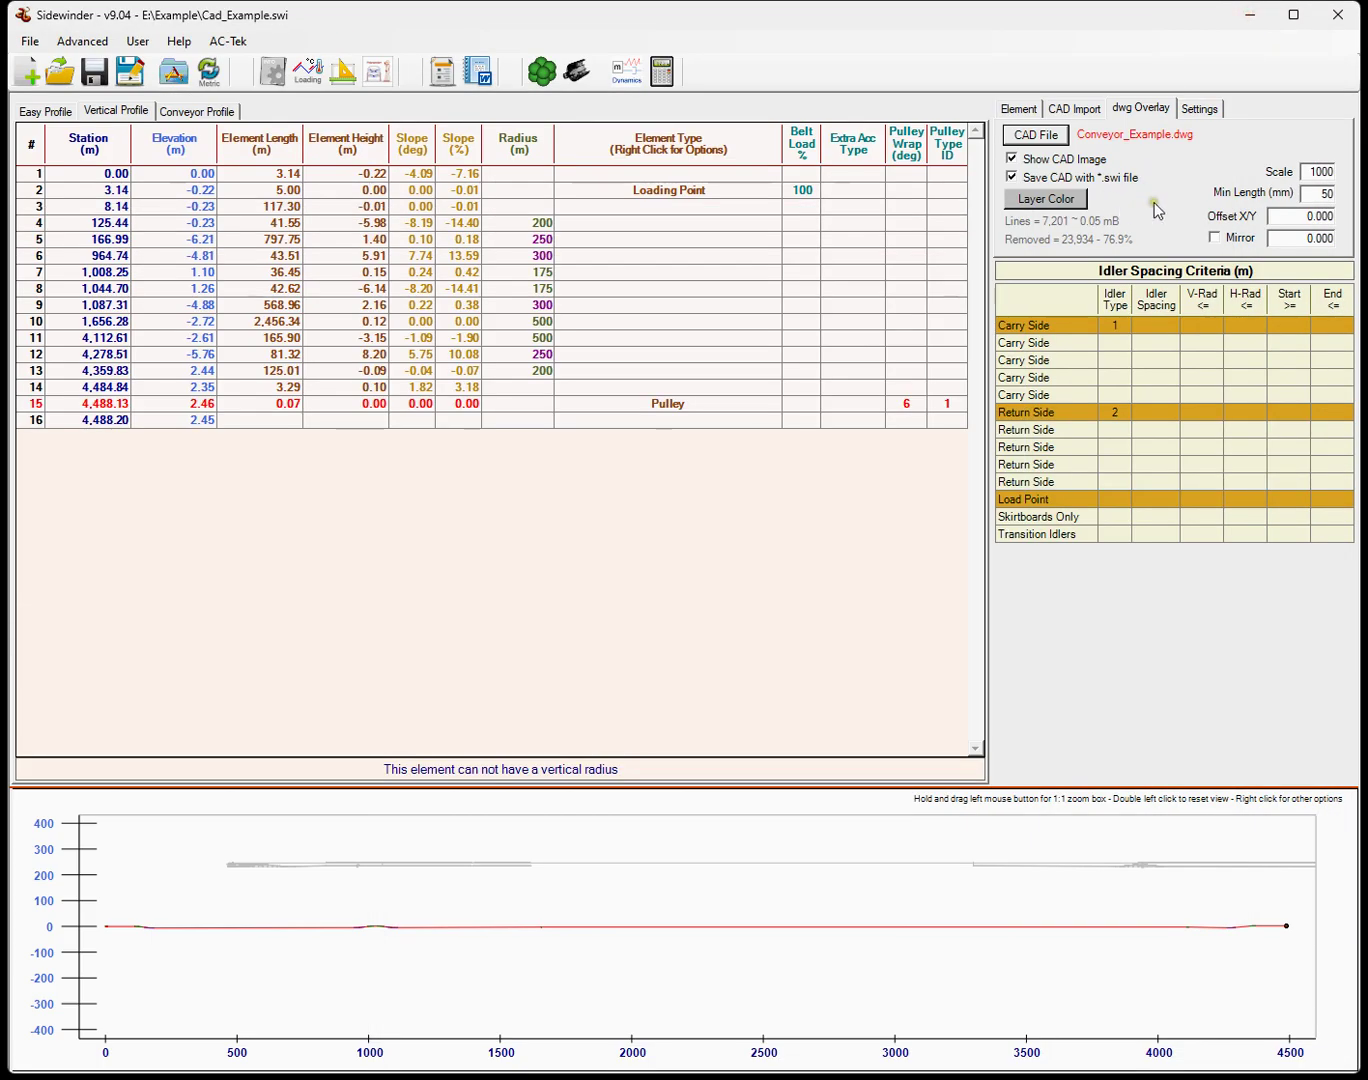
Enable Mirror, reload Conveyor_Example.dwg, and zoom the plot toward the grey CAD line
{"action": "left_click", "coordinate": [1032, 136]}
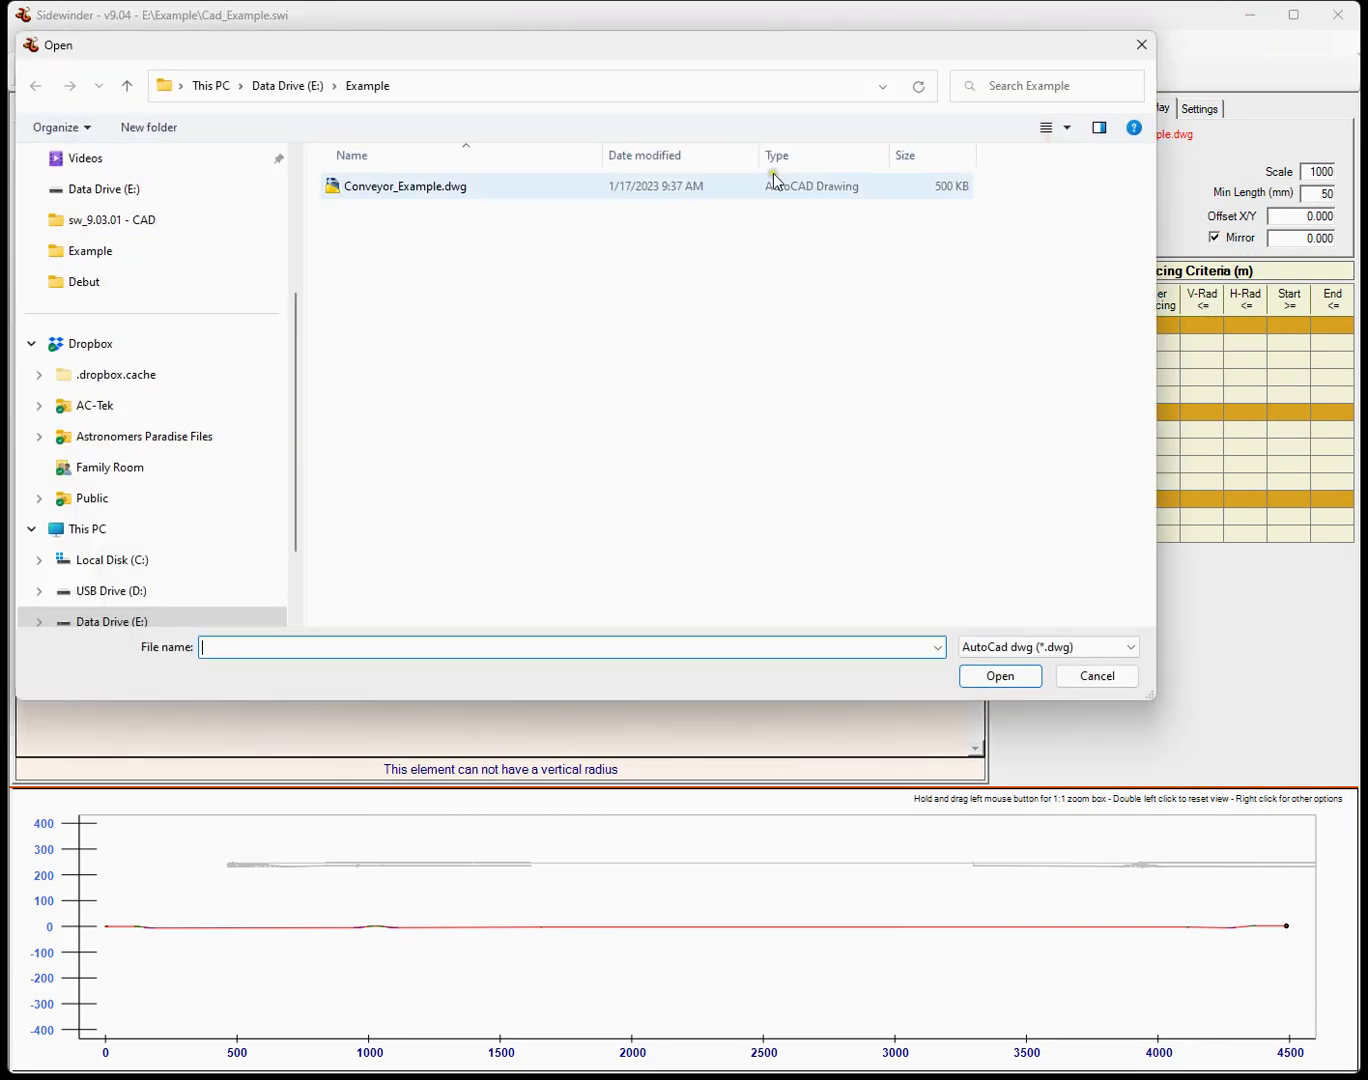
{"action": "double_click", "coordinate": [478, 190]}
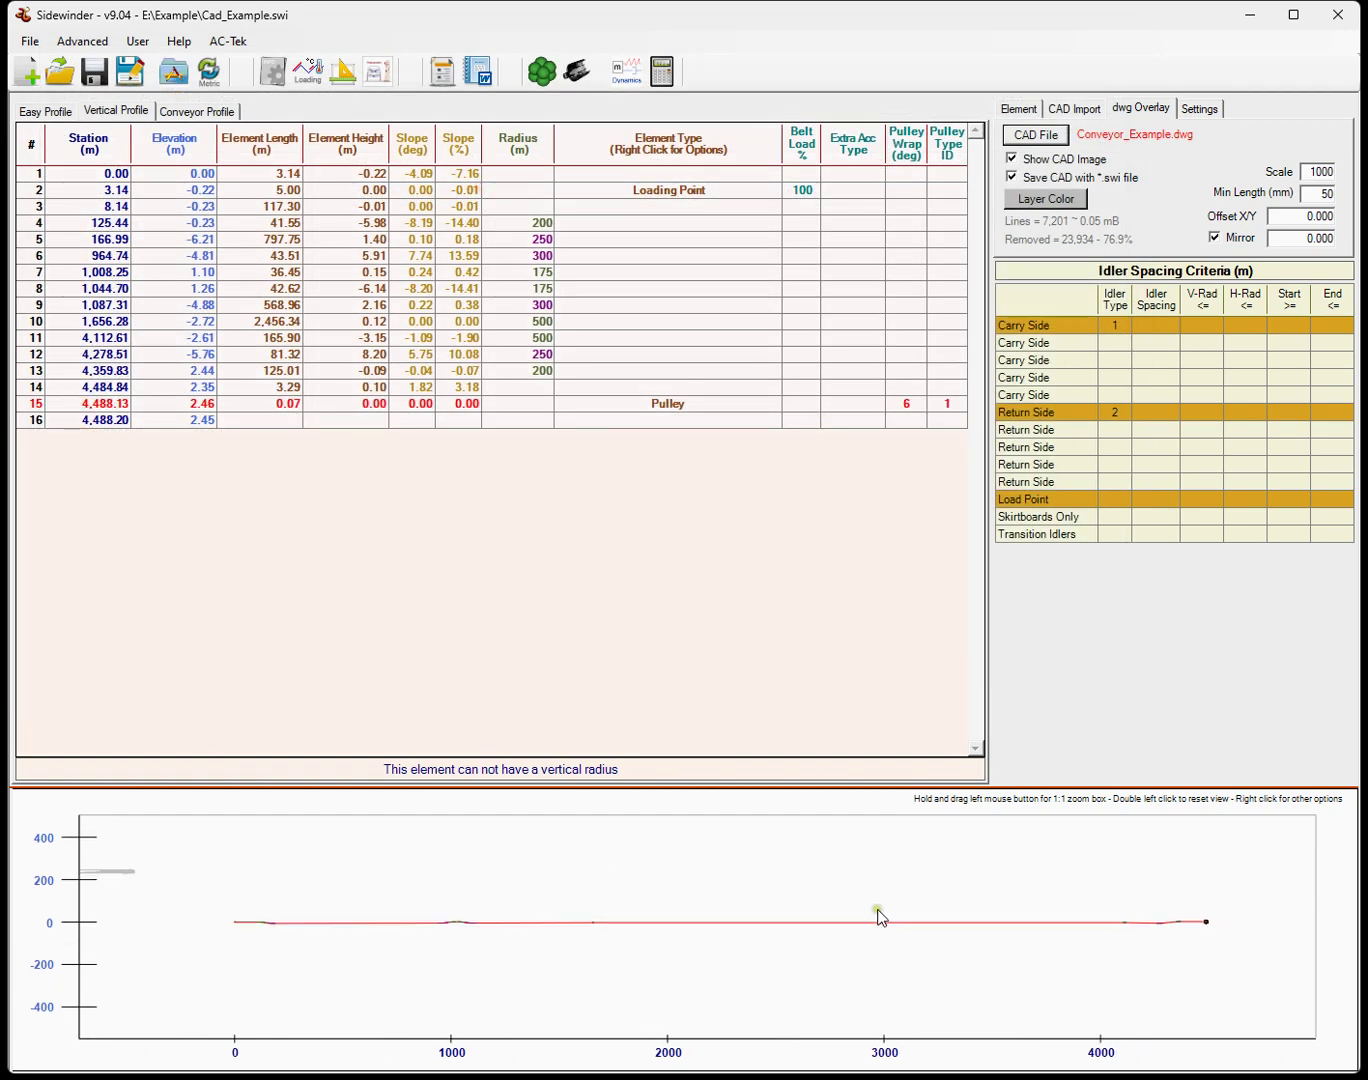
{"action": "scroll", "coordinate": [107, 865], "scroll_direction": "up", "scroll_amount": 6}
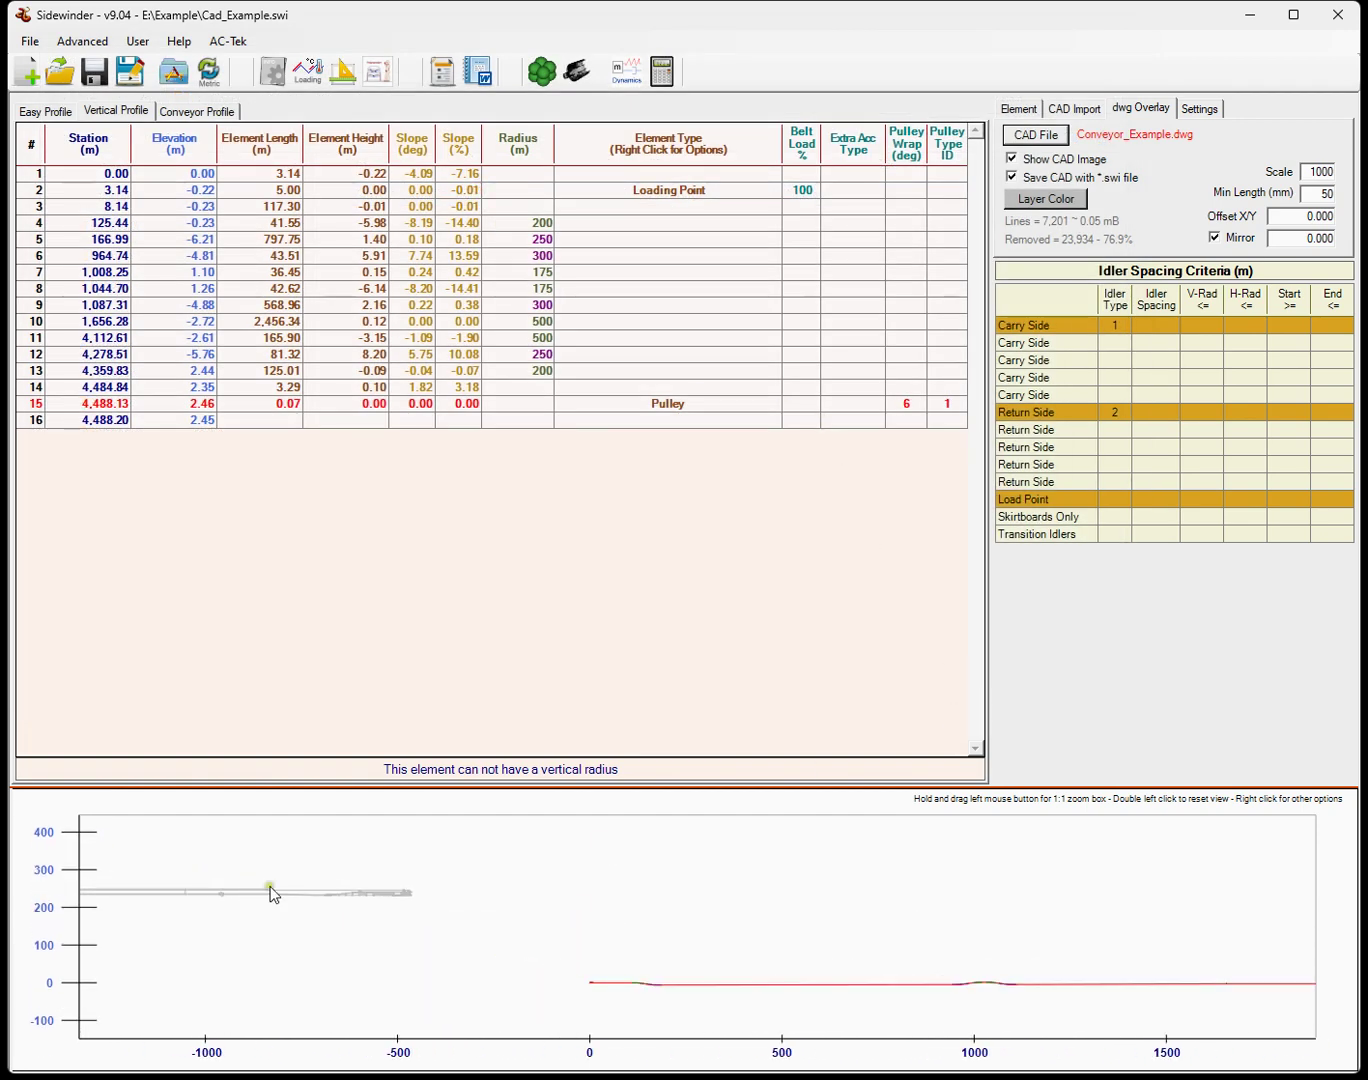
{"action": "scroll", "coordinate": [343, 910], "scroll_direction": "up", "scroll_amount": 6}
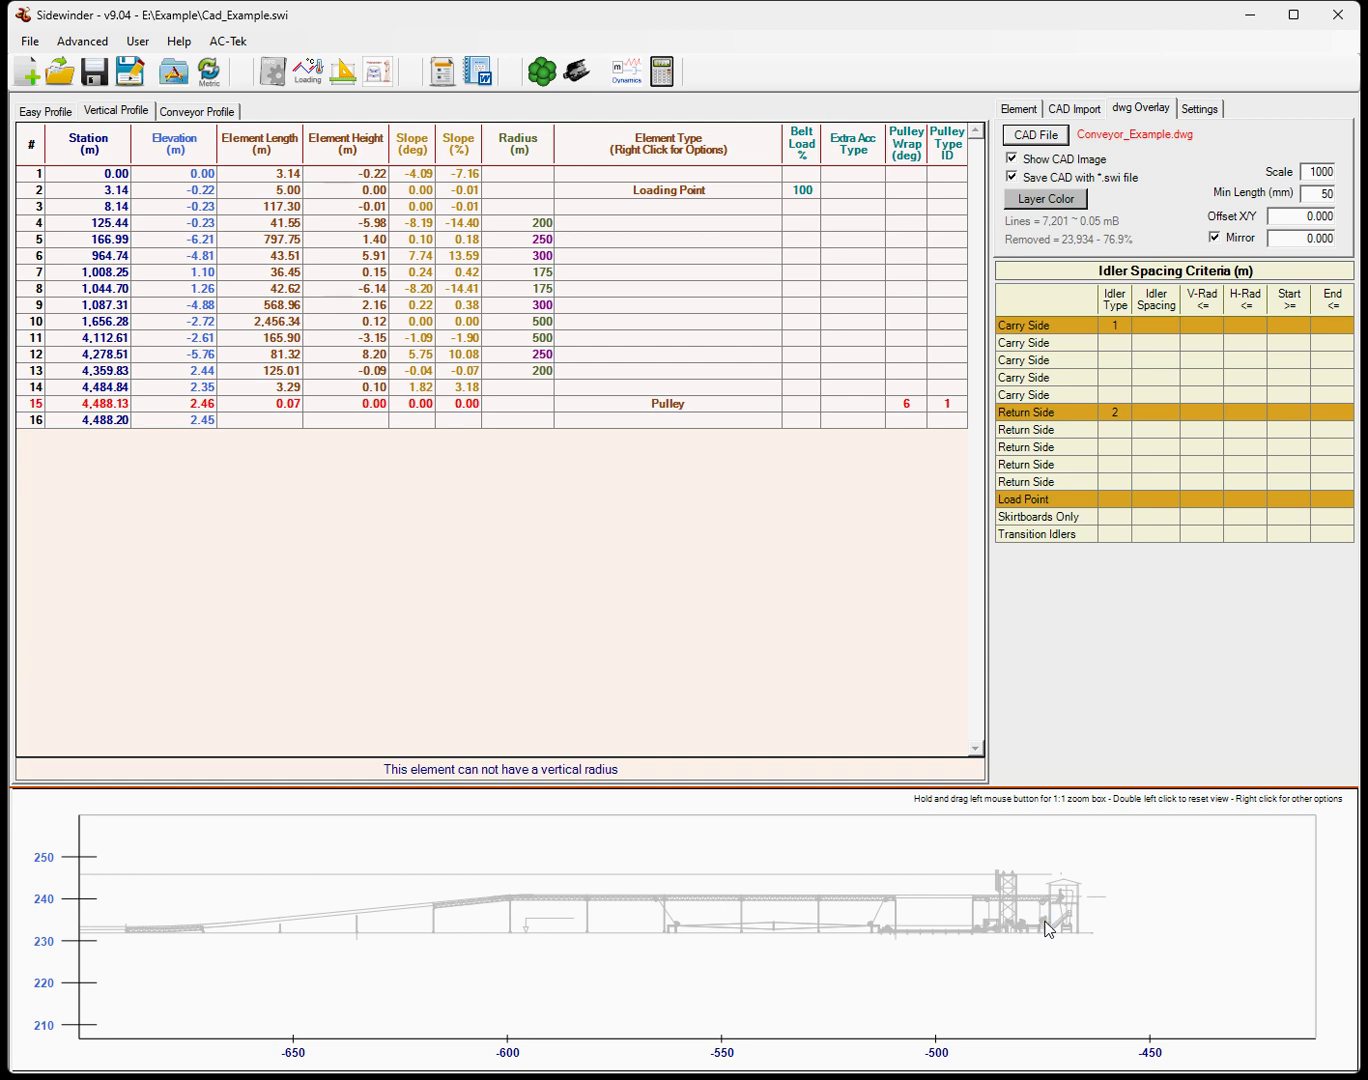
Enlarge the profile plot by raising the splitter and zoom onto the mirrored drawing's head end
{"action": "scroll", "coordinate": [989, 915], "scroll_direction": "down", "scroll_amount": 3}
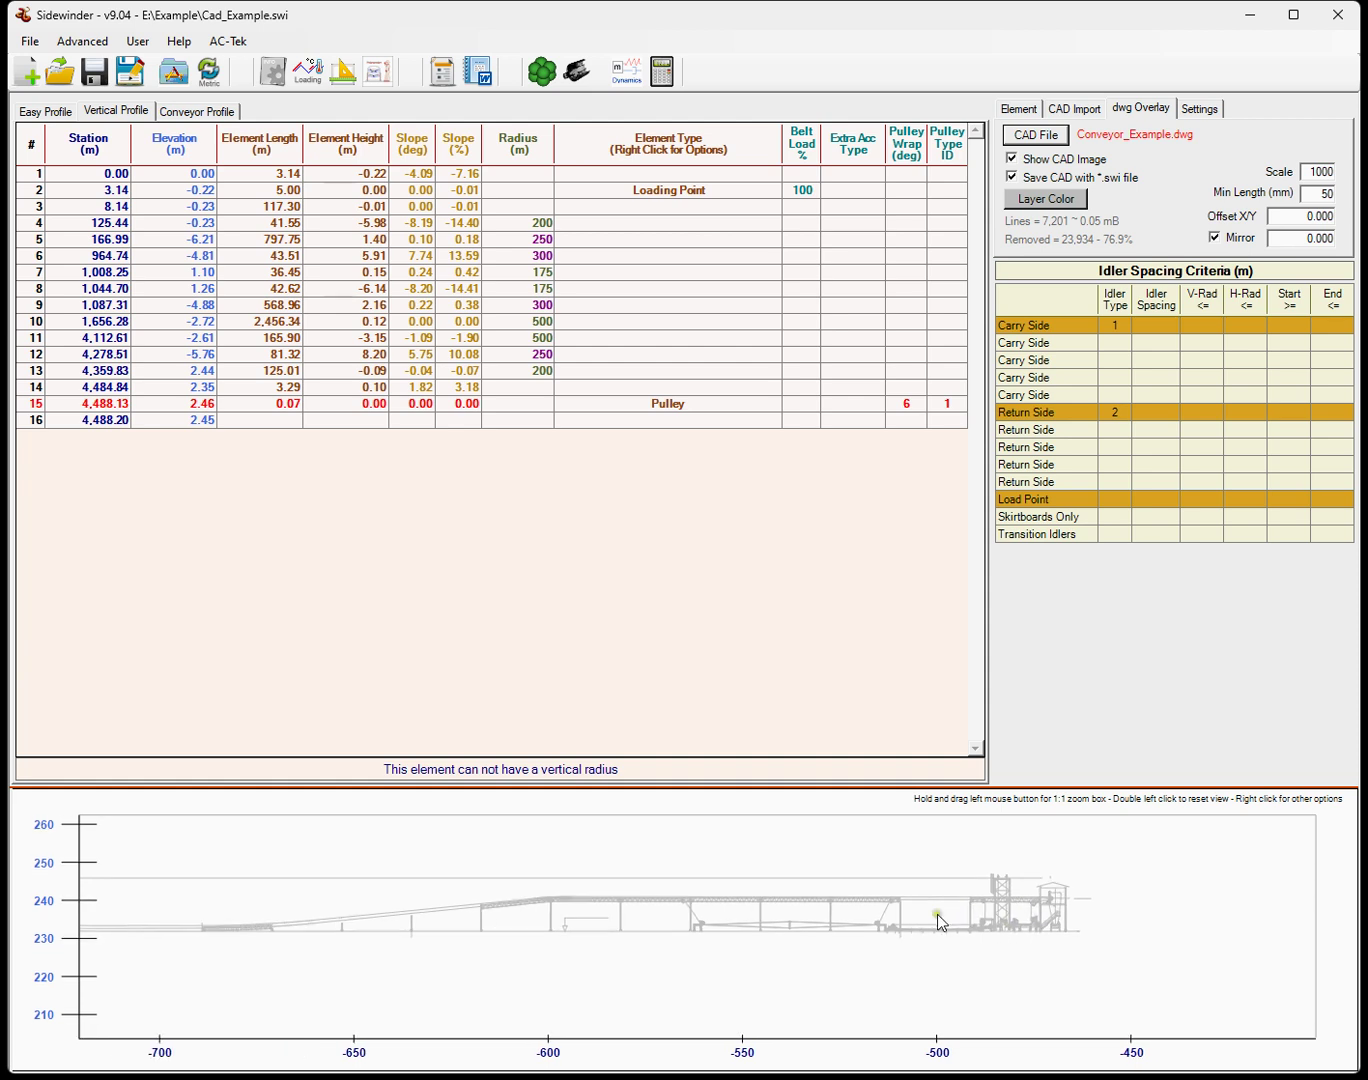
{"action": "scroll", "coordinate": [901, 895], "scroll_direction": "up", "scroll_amount": 2}
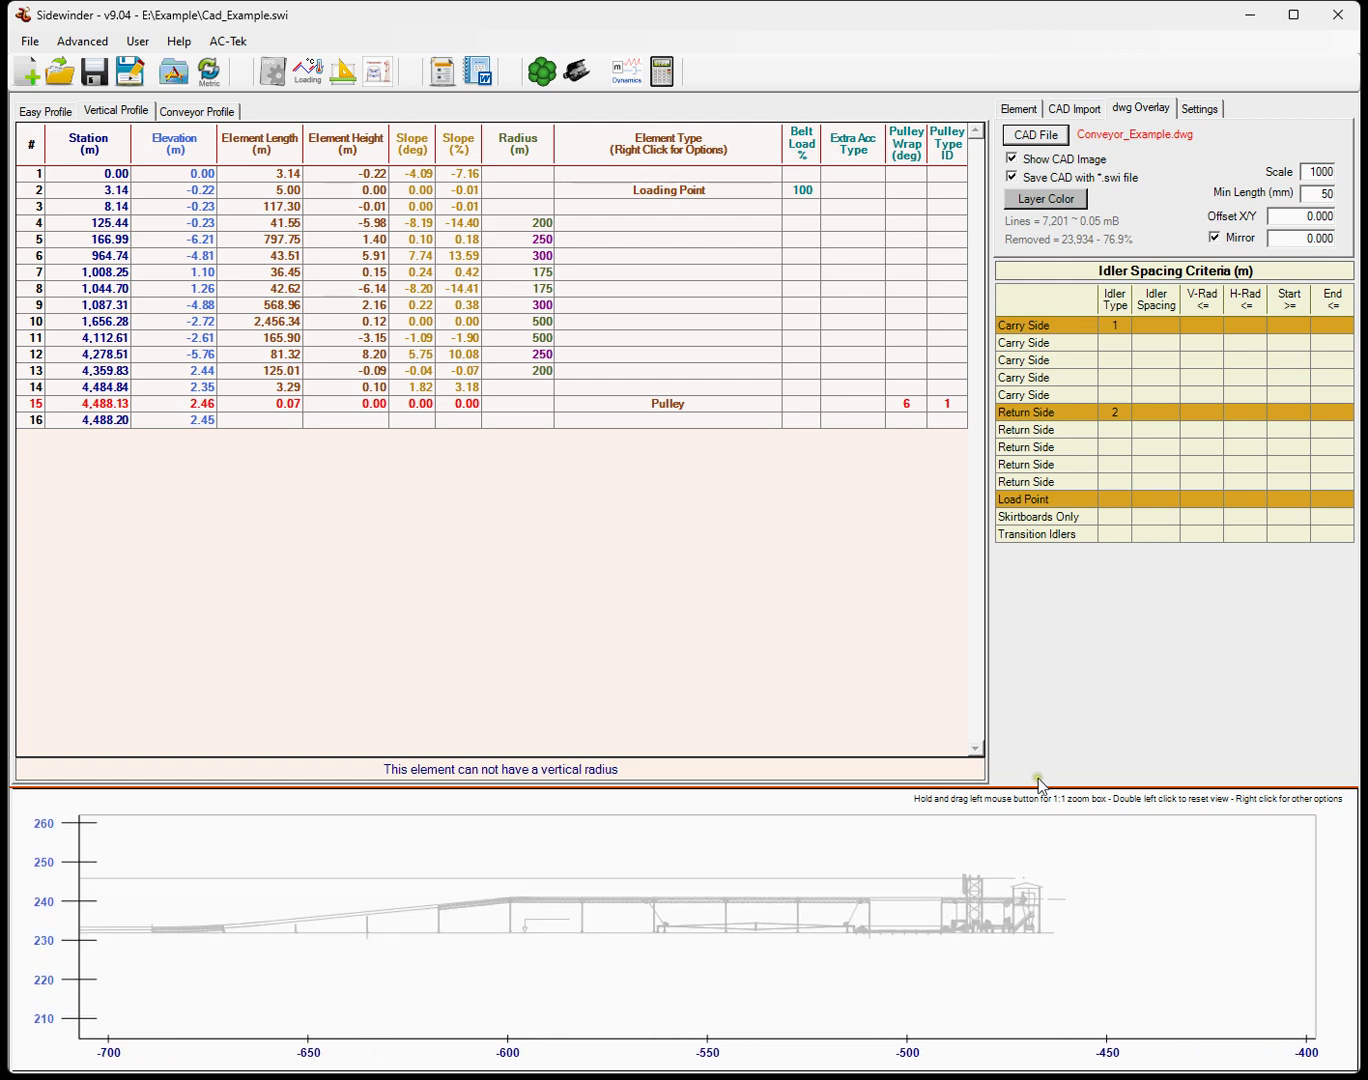
{"action": "left_click_drag", "start_coordinate": [1043, 792], "coordinate": [1019, 590]}
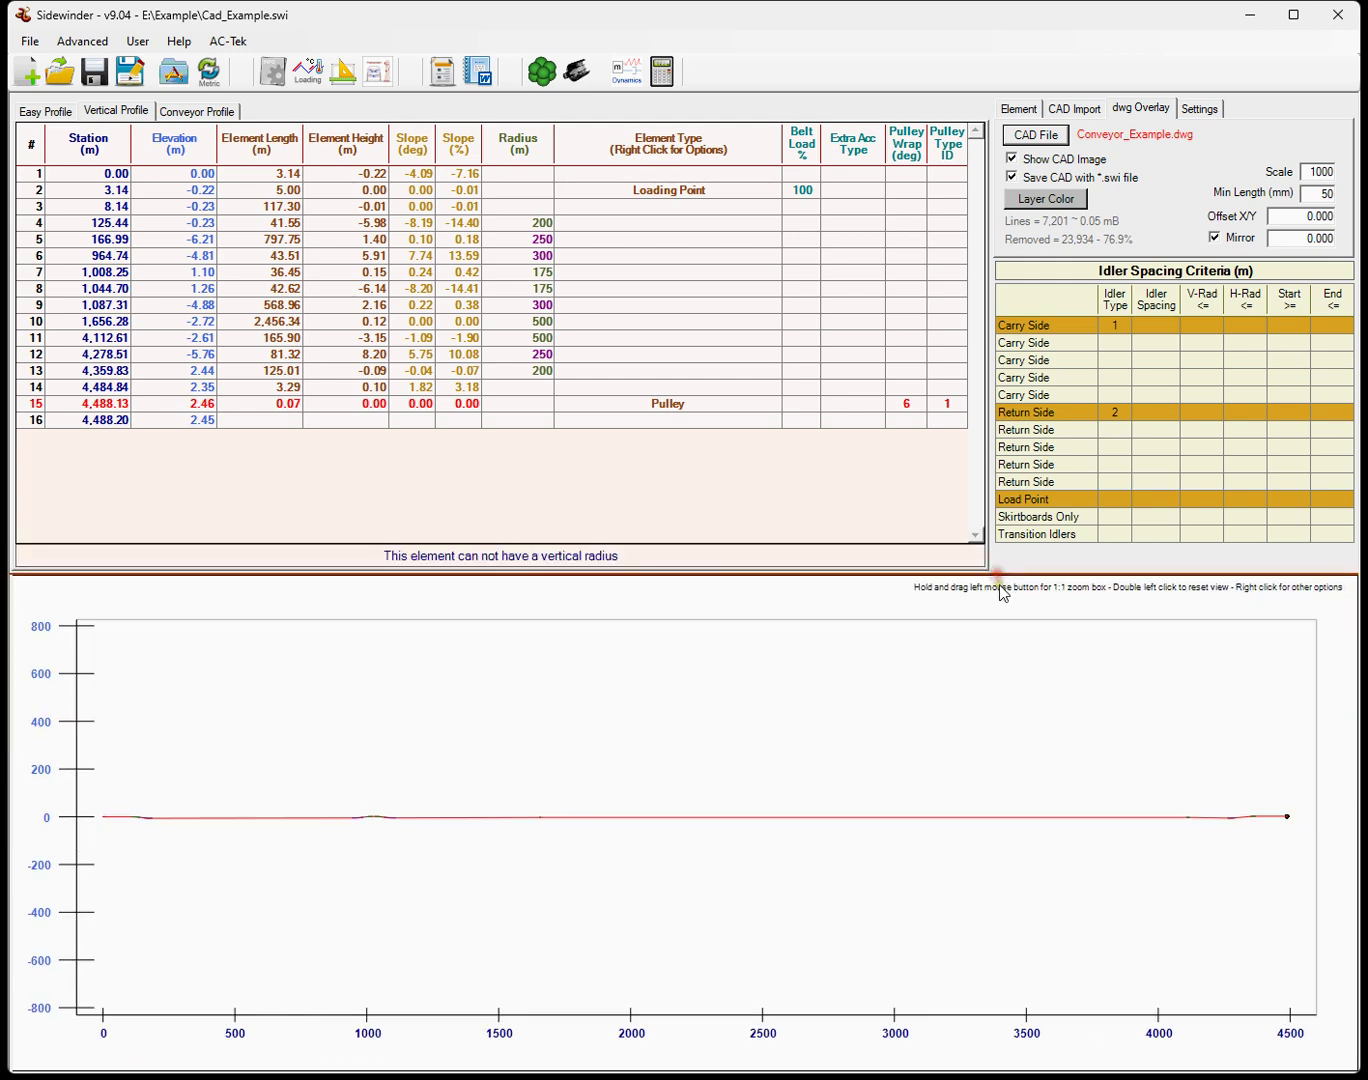
{"action": "scroll", "coordinate": [1111, 807], "scroll_direction": "down", "scroll_amount": 2}
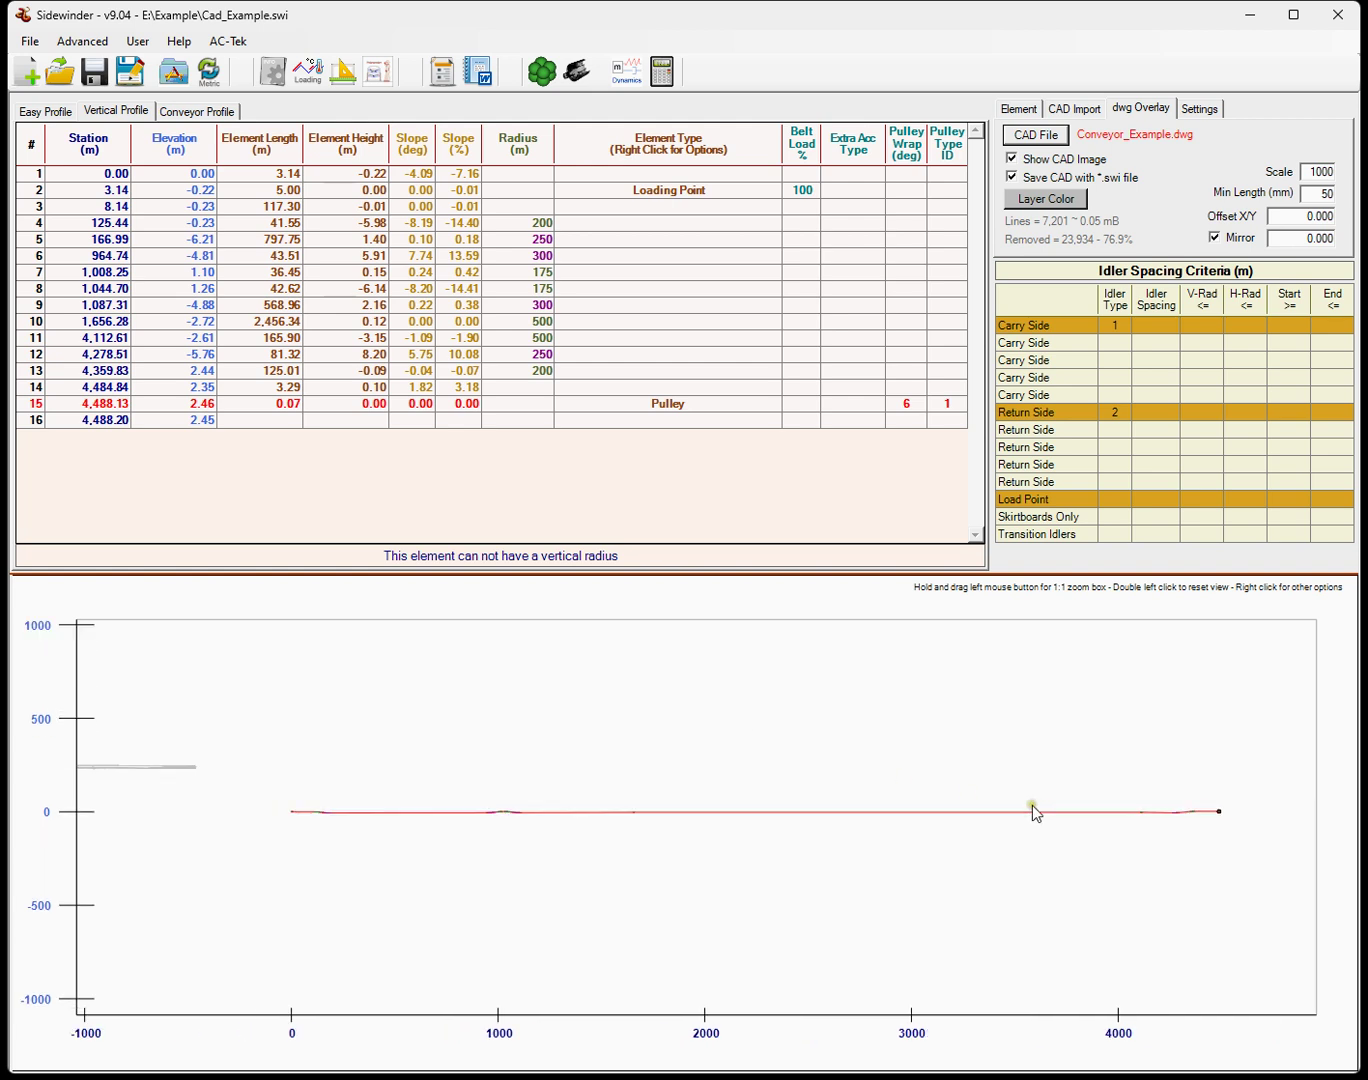
{"action": "scroll", "coordinate": [281, 787], "scroll_direction": "up", "scroll_amount": 5}
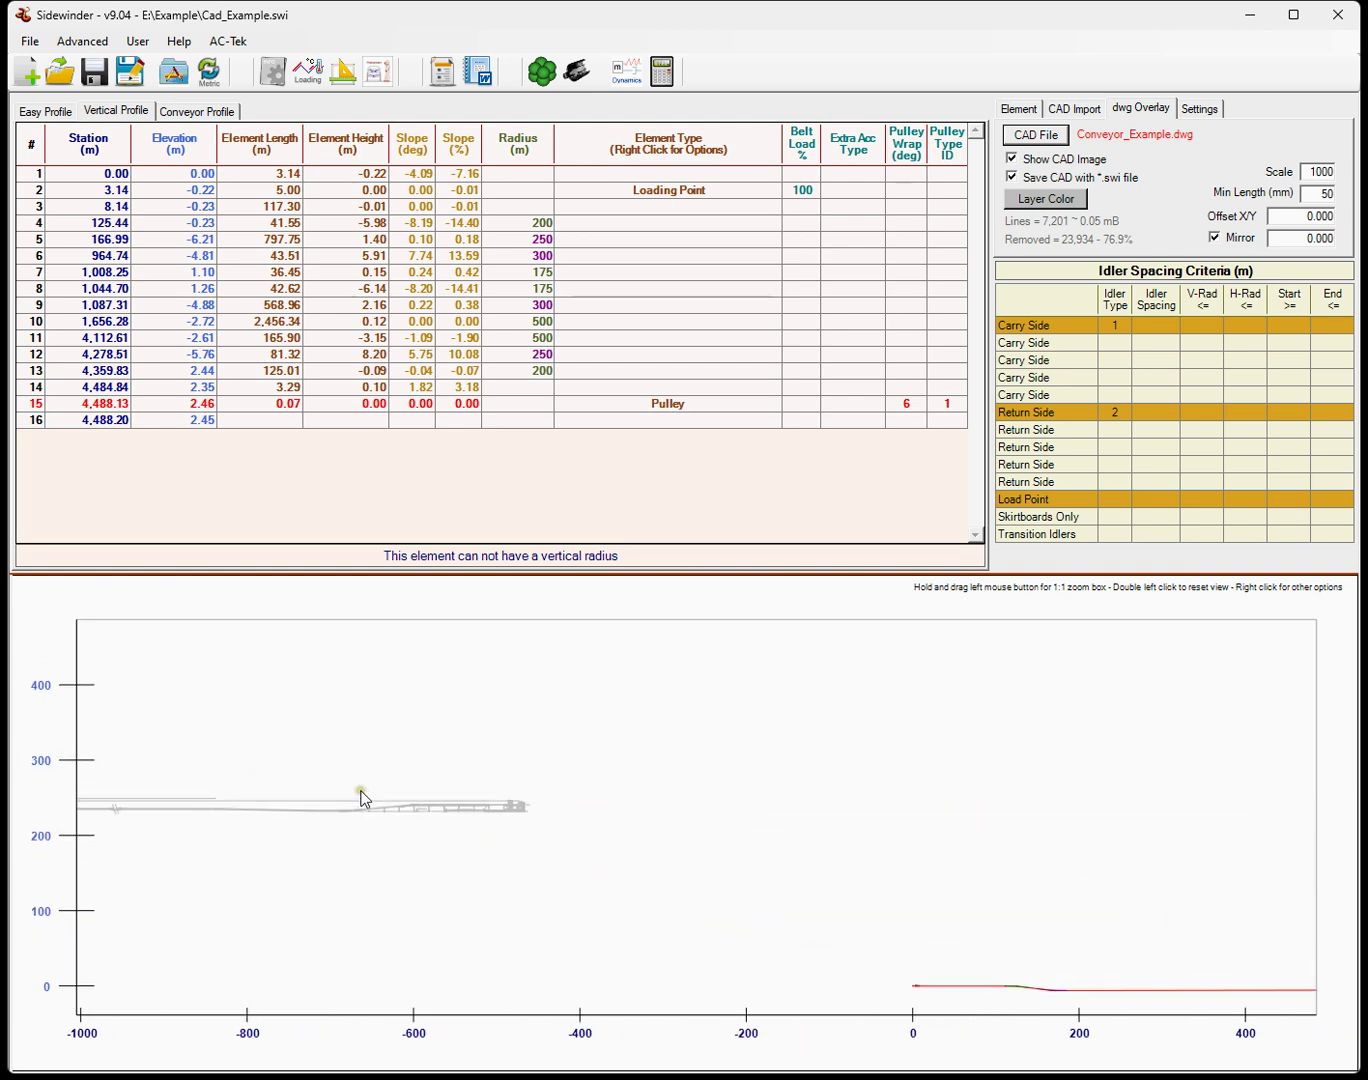
{"action": "scroll", "coordinate": [510, 829], "scroll_direction": "up", "scroll_amount": 5}
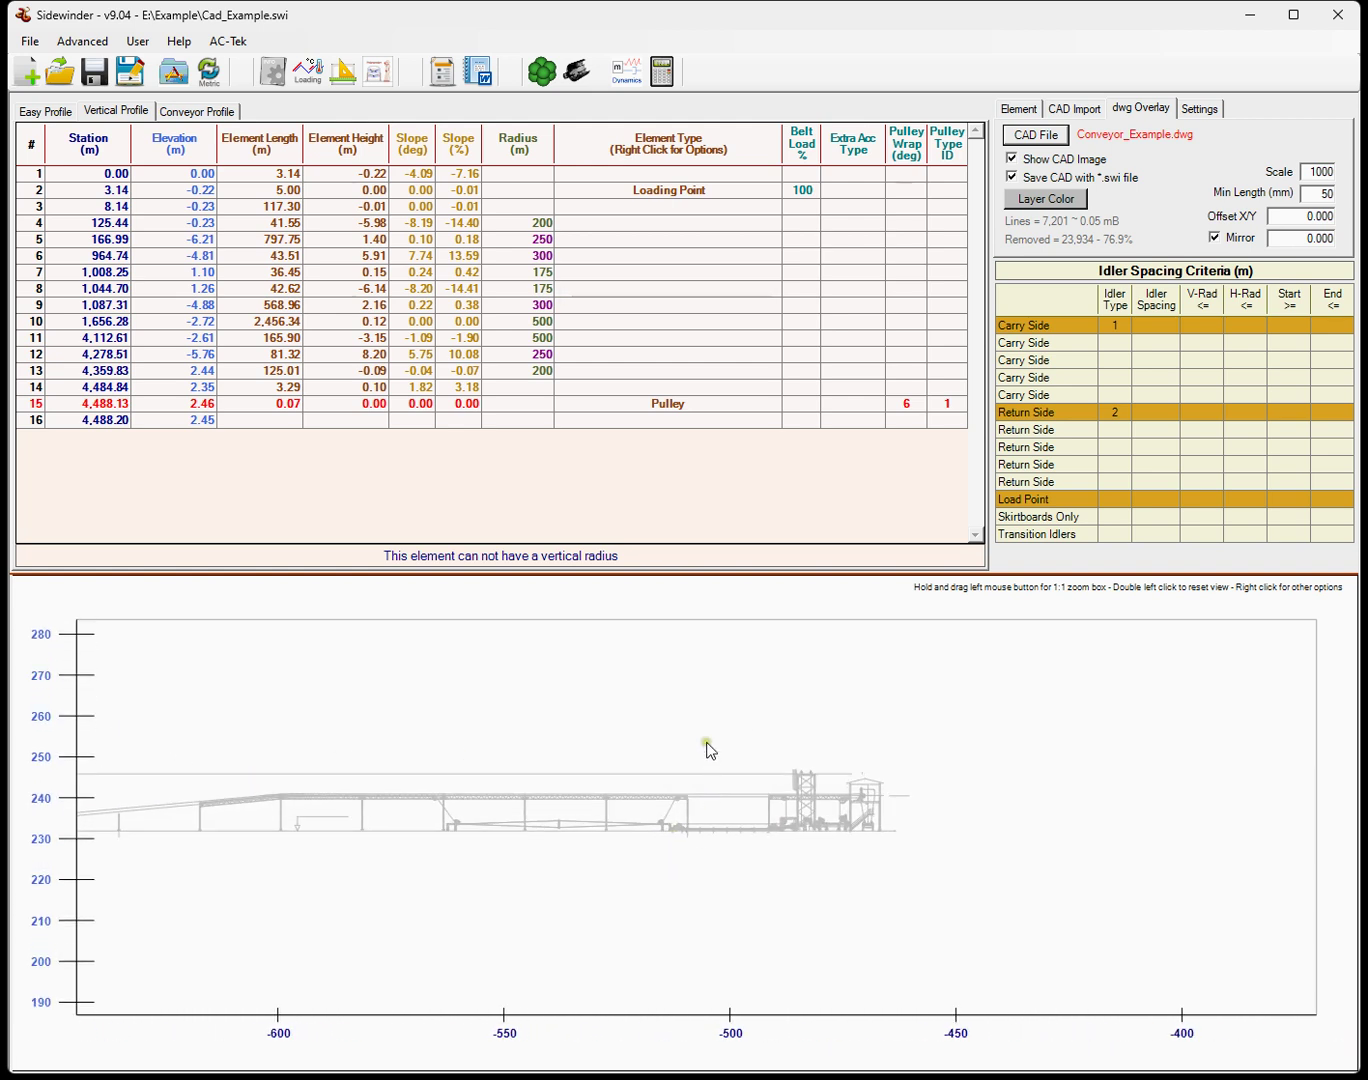
{"action": "scroll", "coordinate": [806, 826], "scroll_direction": "up", "scroll_amount": 3}
Align the overlay via Head Pulley Location, giving offsets 238.501 and -4958.805
{"action": "right_click", "coordinate": [690, 659]}
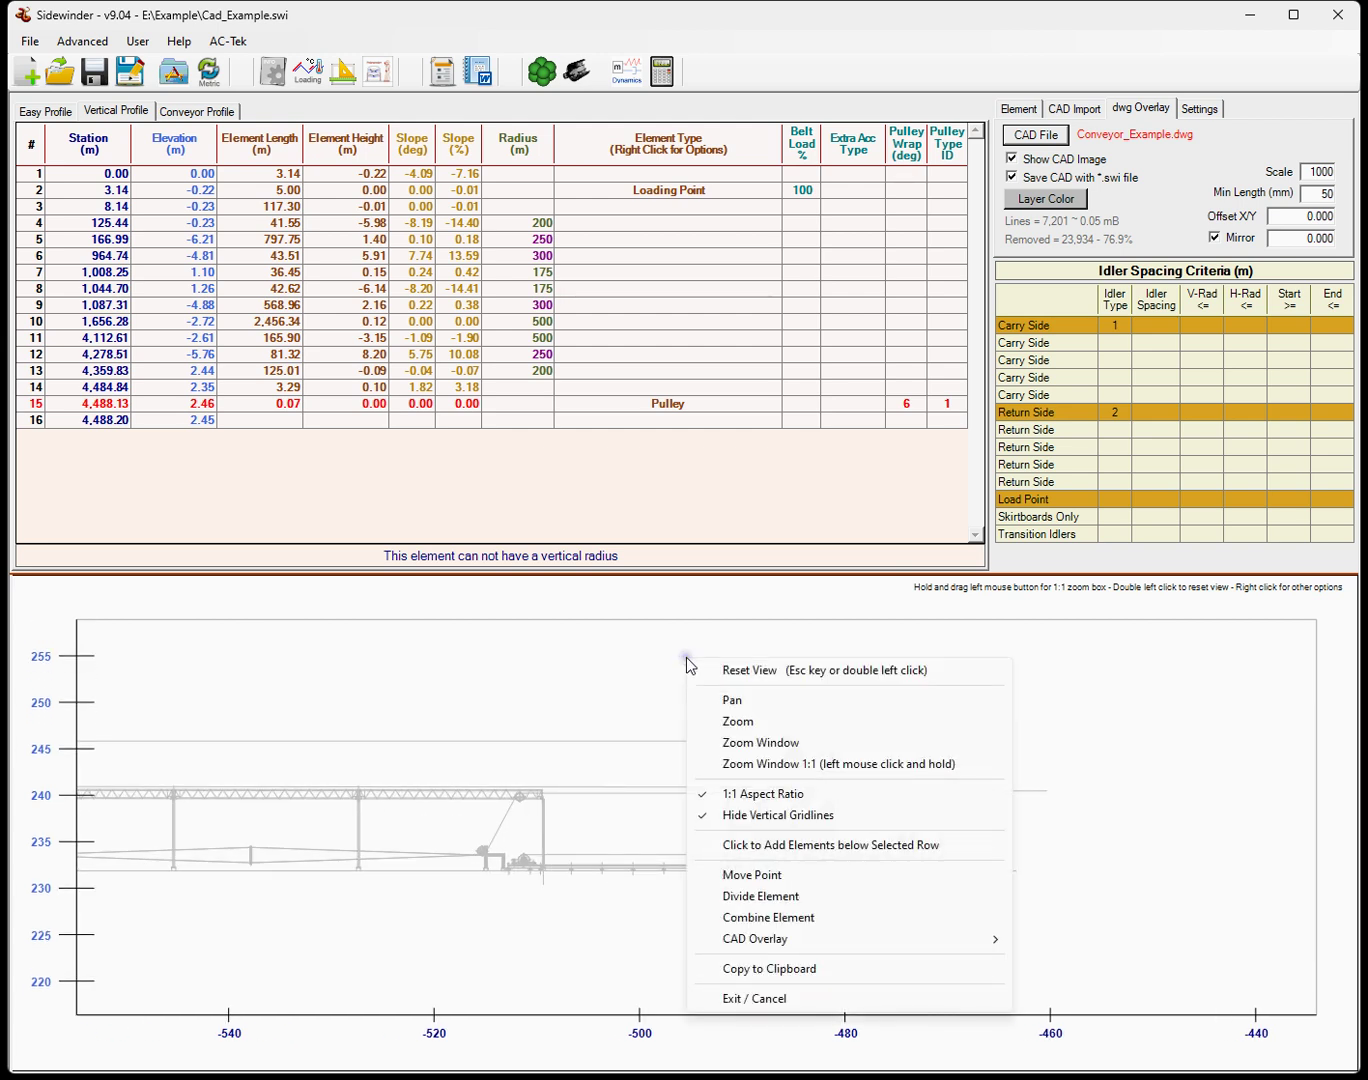
{"action": "mouse_move", "coordinate": [769, 945]}
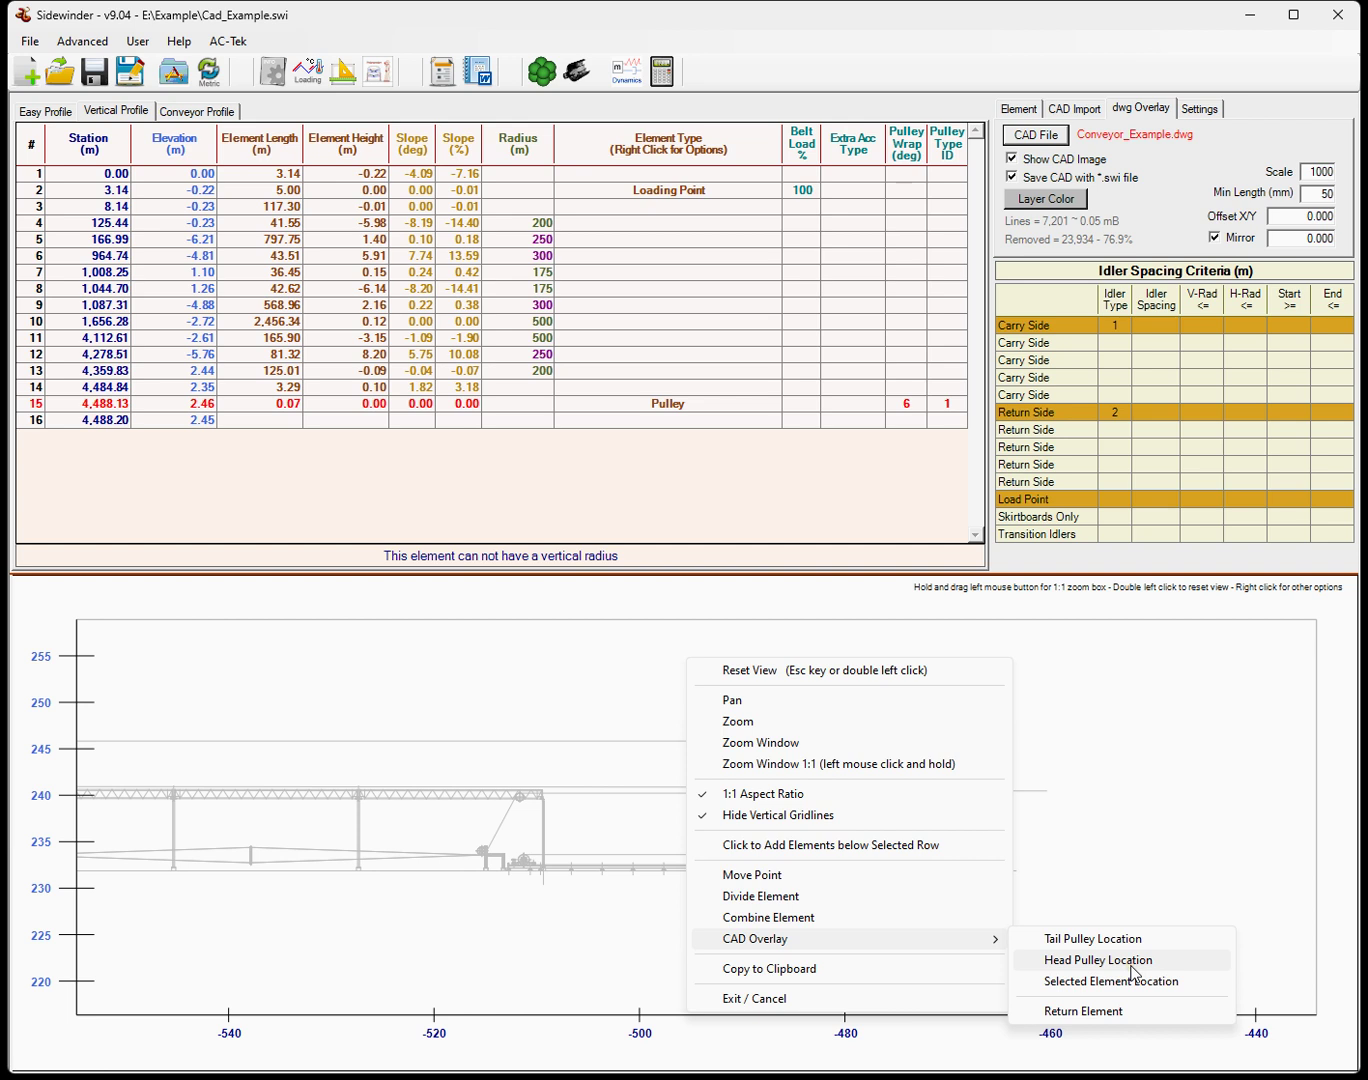
{"action": "left_click", "coordinate": [1079, 964]}
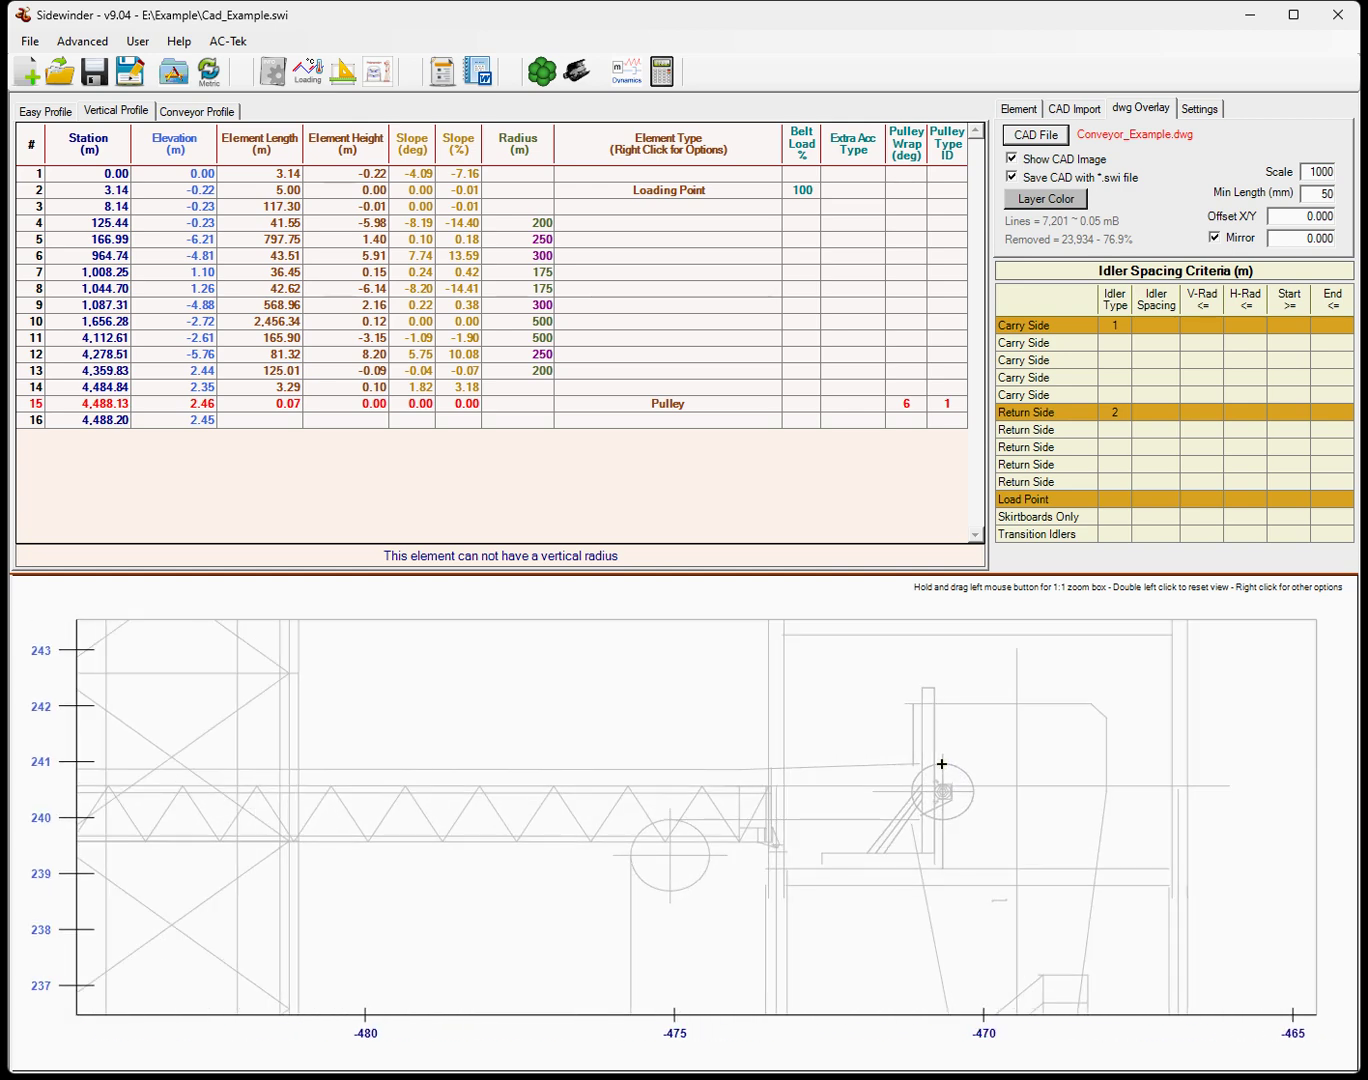
{"action": "left_click", "coordinate": [941, 764]}
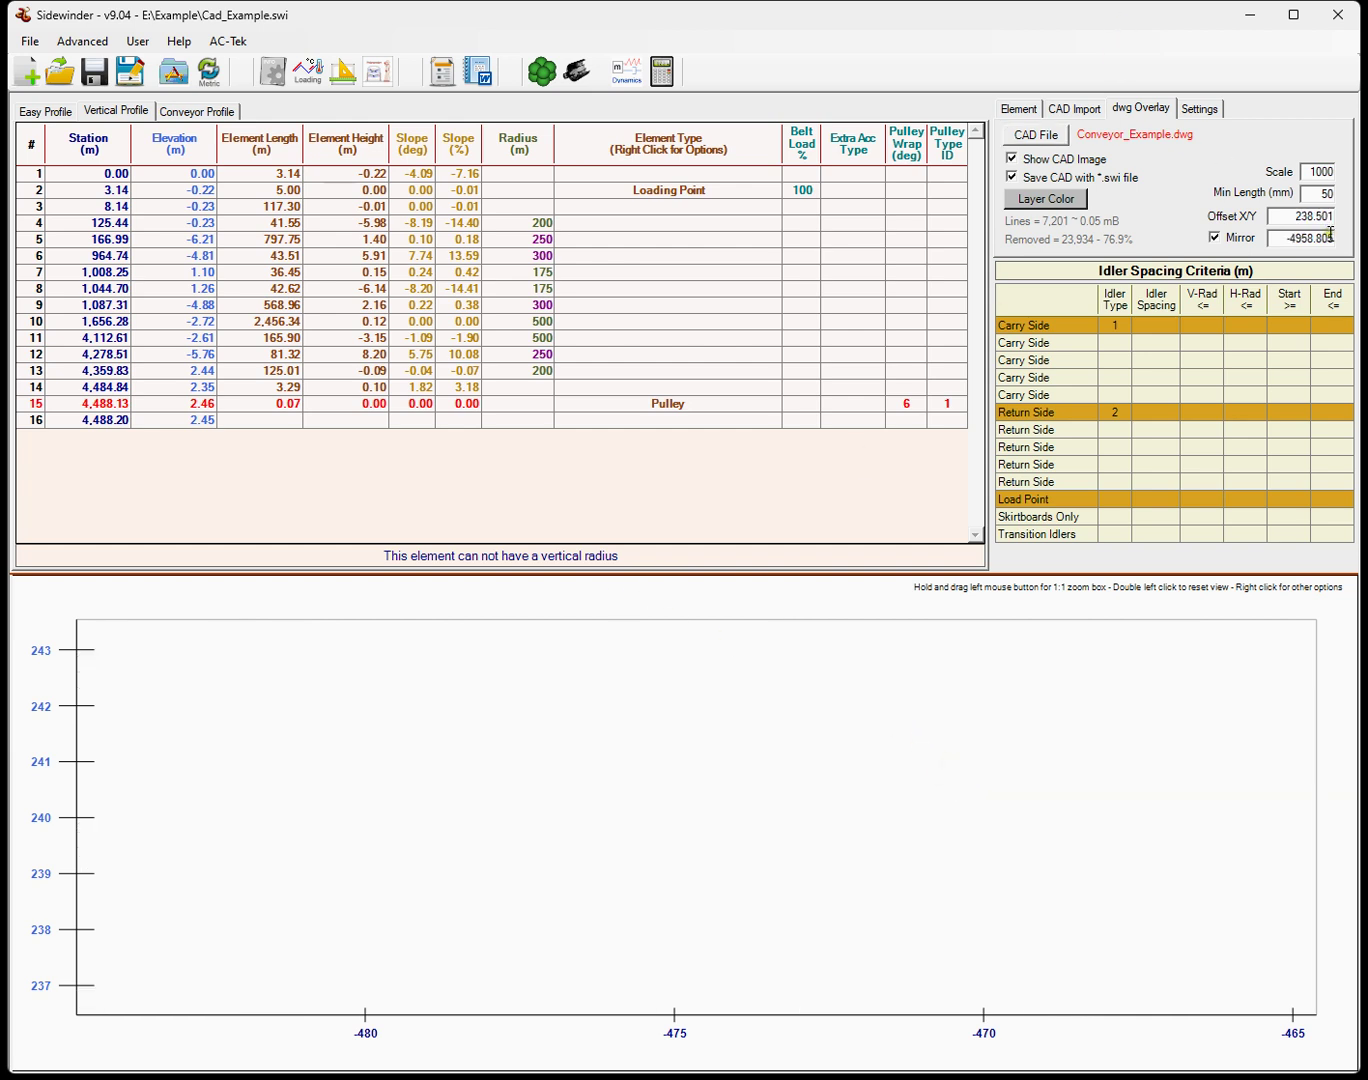
Reset the plot view, then Zoom Window 1:1 onto the head end near stations 4390–4500
{"action": "right_click", "coordinate": [787, 757]}
{"action": "left_click", "coordinate": [862, 767]}
{"action": "right_click", "coordinate": [1147, 757]}
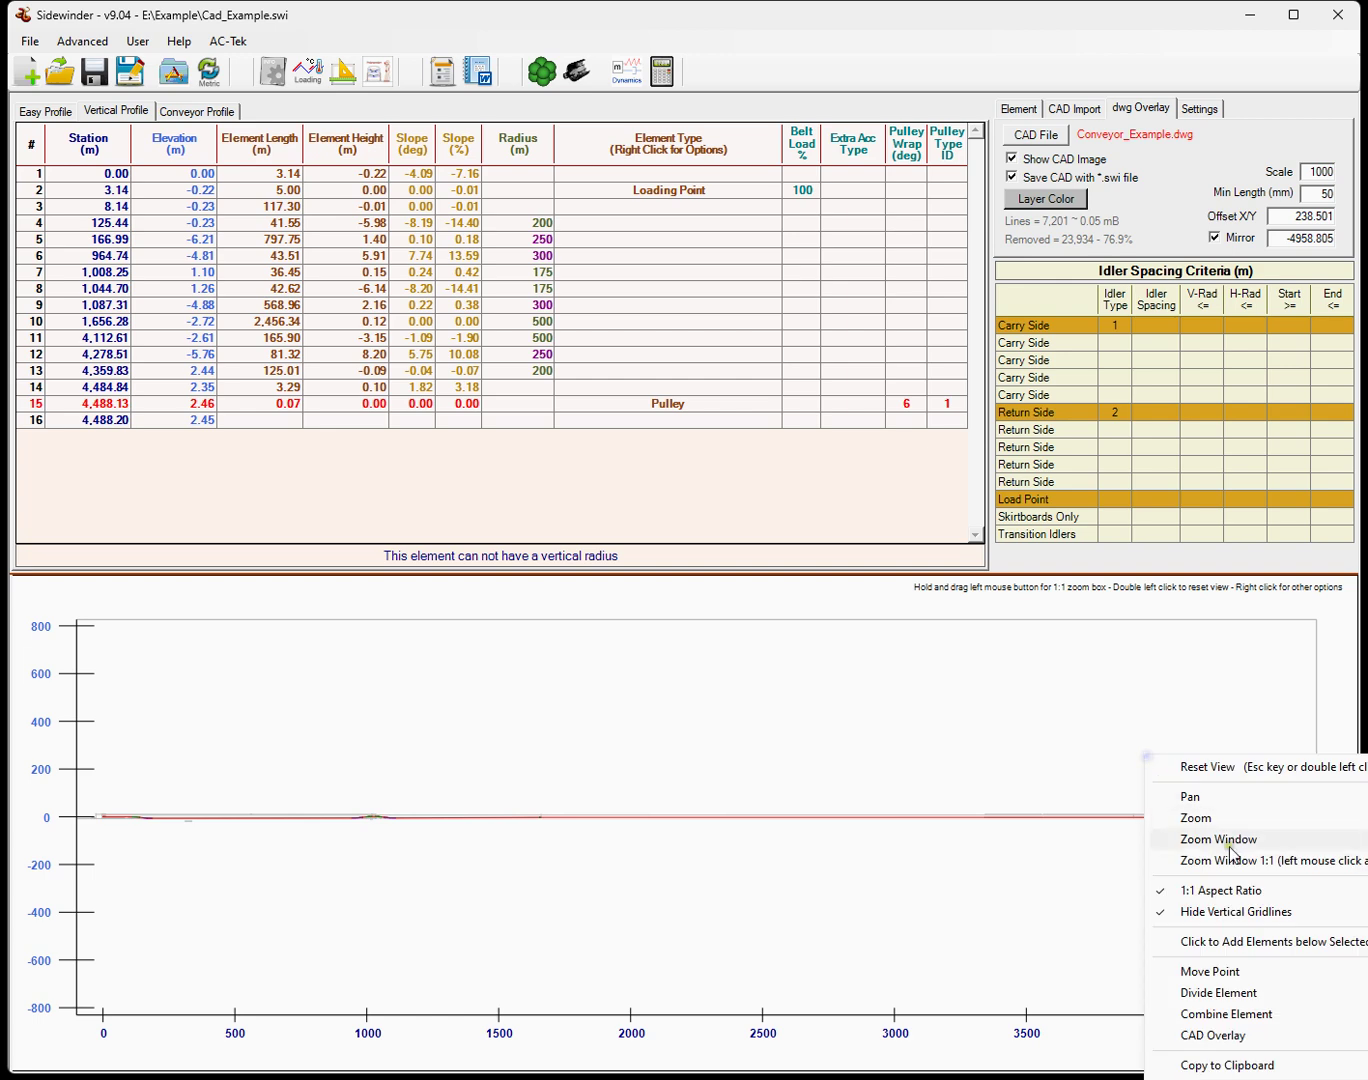
{"action": "left_click", "coordinate": [1222, 860]}
{"action": "left_click_drag", "start_coordinate": [1253, 806], "coordinate": [1296, 823]}
{"action": "scroll", "coordinate": [956, 944], "scroll_direction": "down", "scroll_amount": 4}
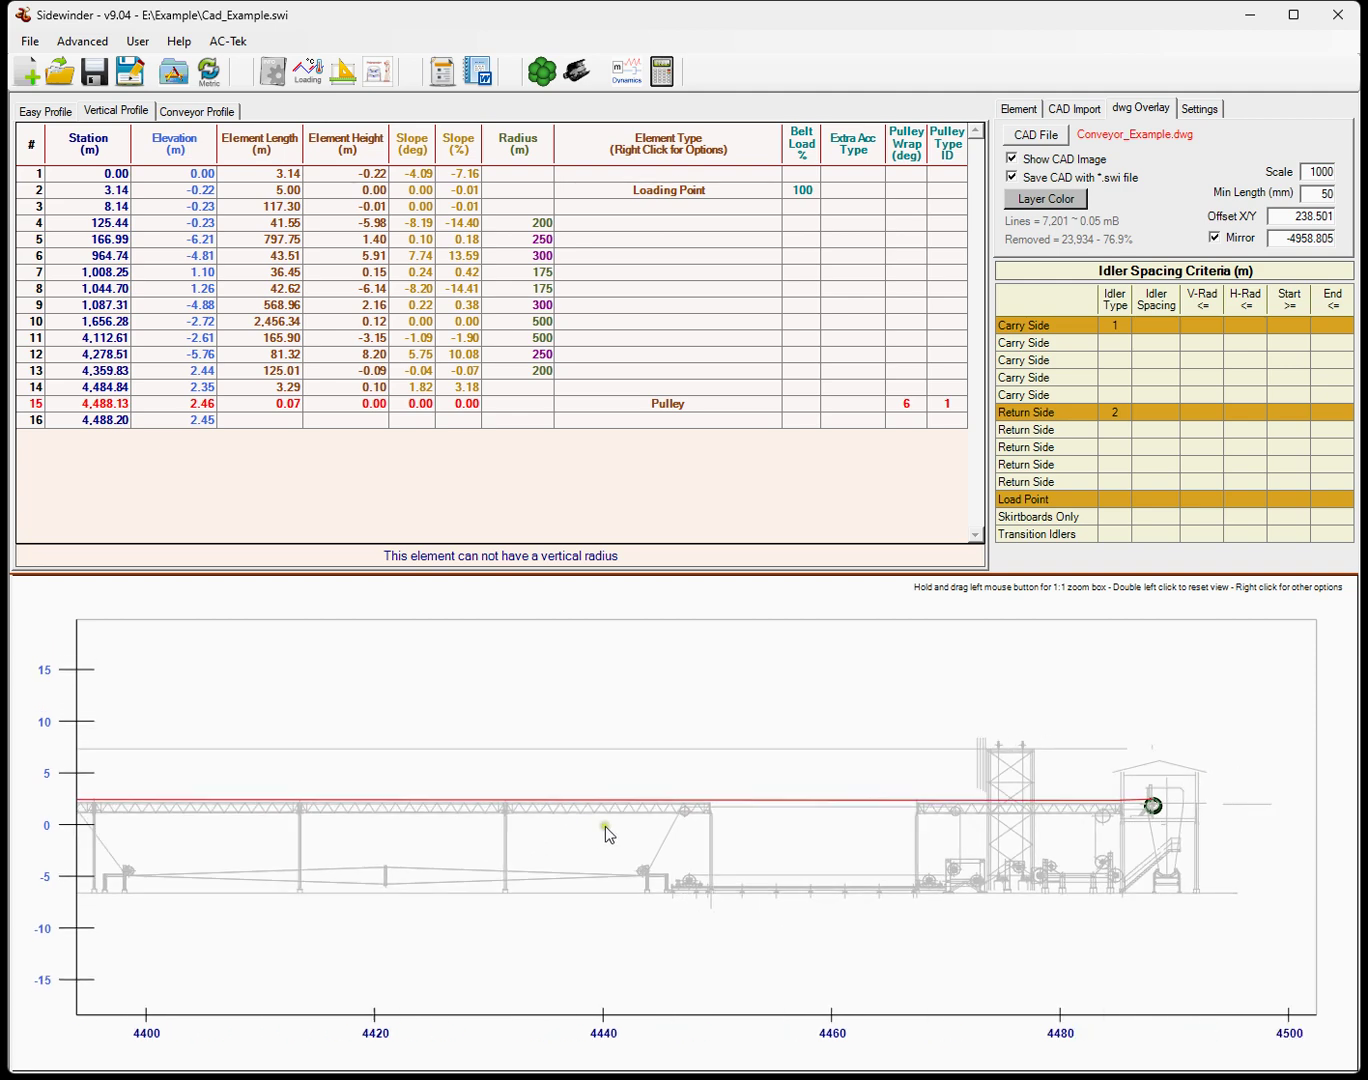
{"action": "scroll", "coordinate": [605, 826], "scroll_direction": "down", "scroll_amount": 1}
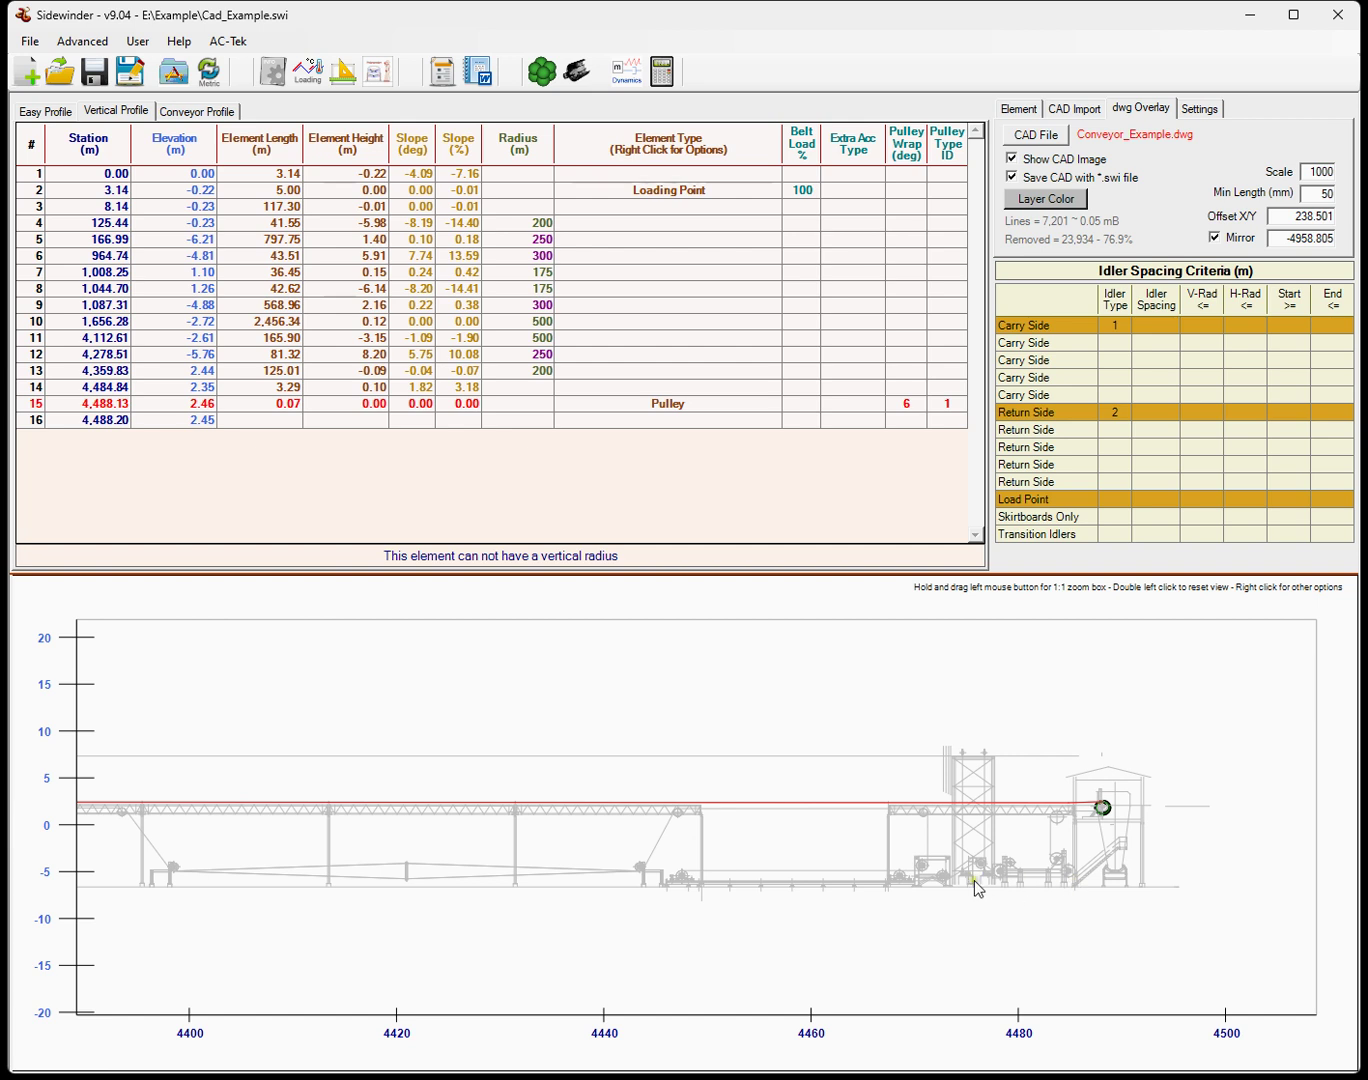
Keep row 15 as a Pulley and show the Element editing tools for it
{"action": "left_click", "coordinate": [600, 409]}
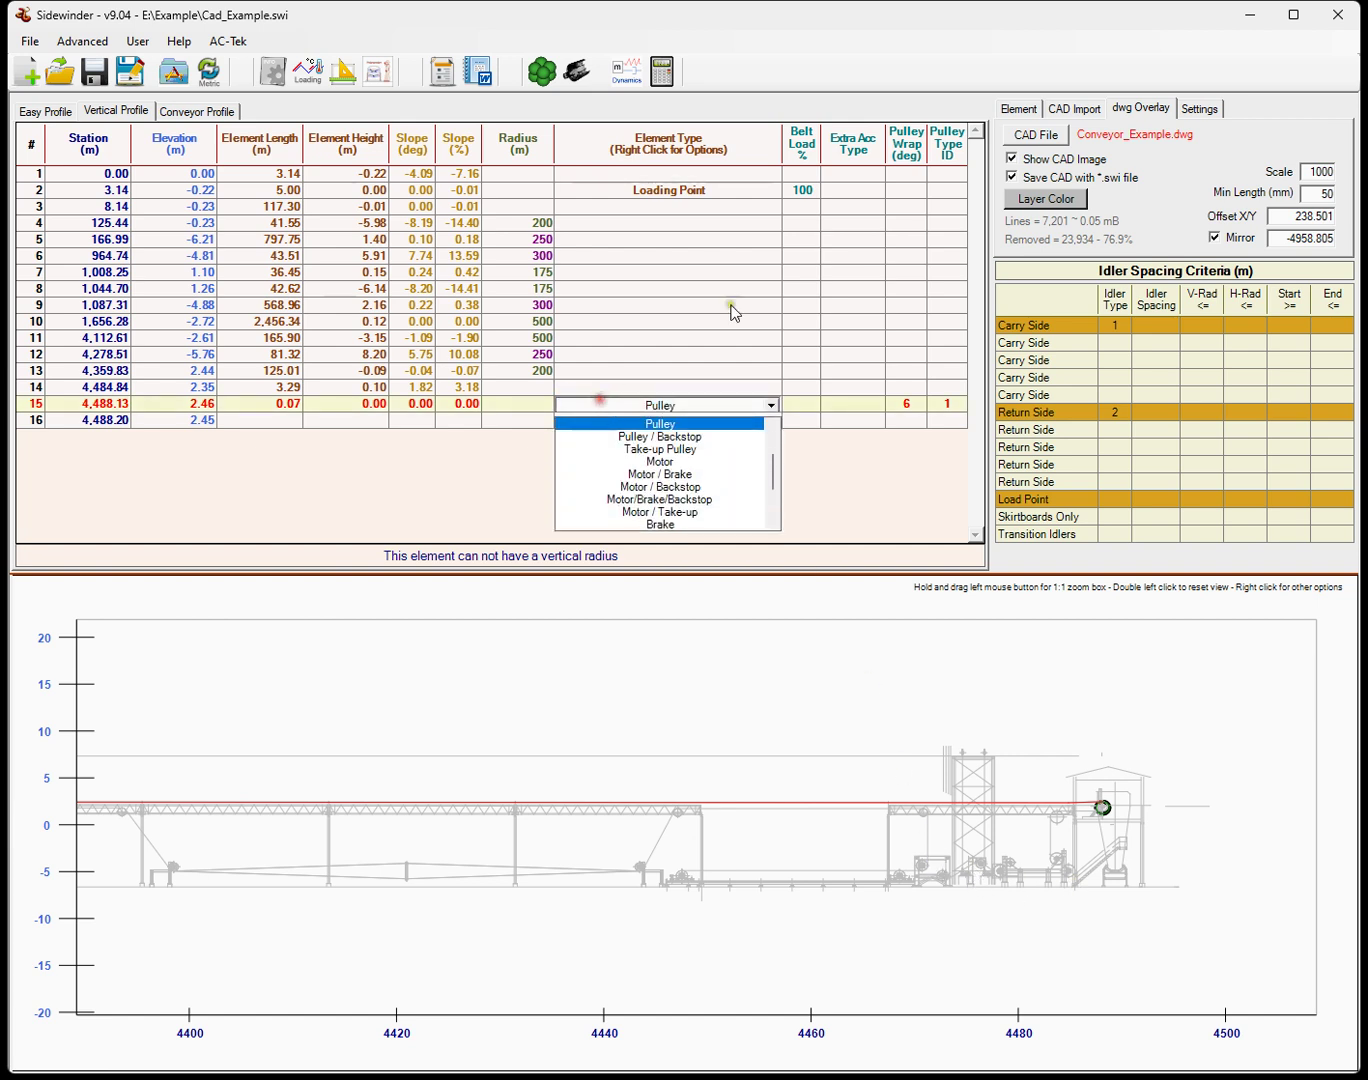
{"action": "left_click", "coordinate": [1040, 98]}
{"action": "left_click", "coordinate": [1018, 108]}
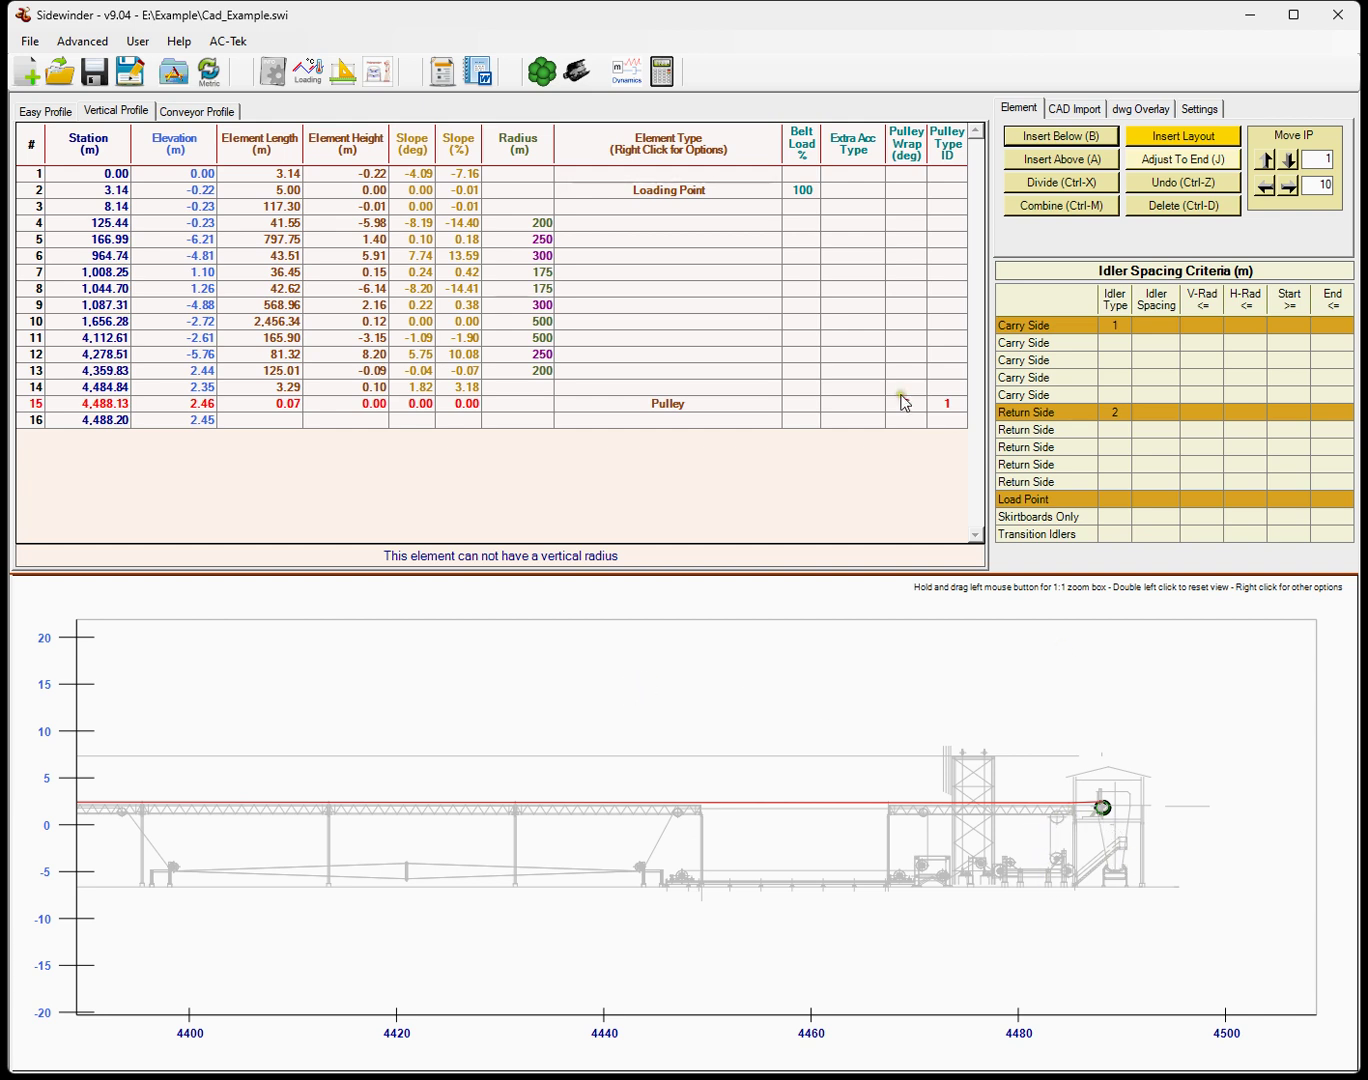
{"action": "right_click", "coordinate": [715, 612]}
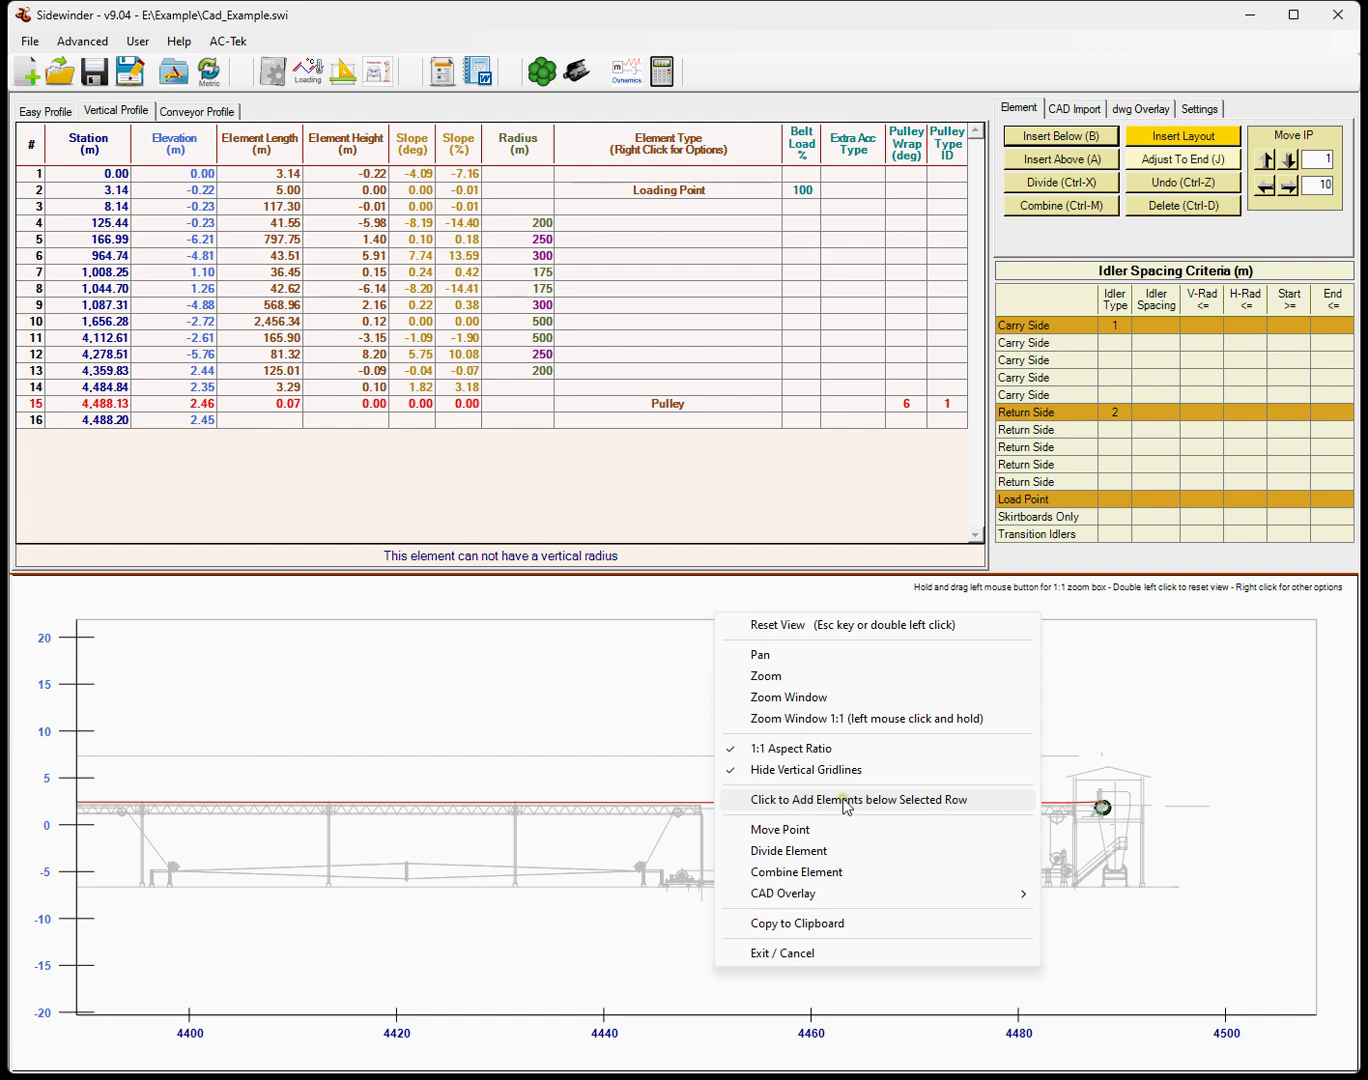
{"action": "left_click", "coordinate": [643, 411]}
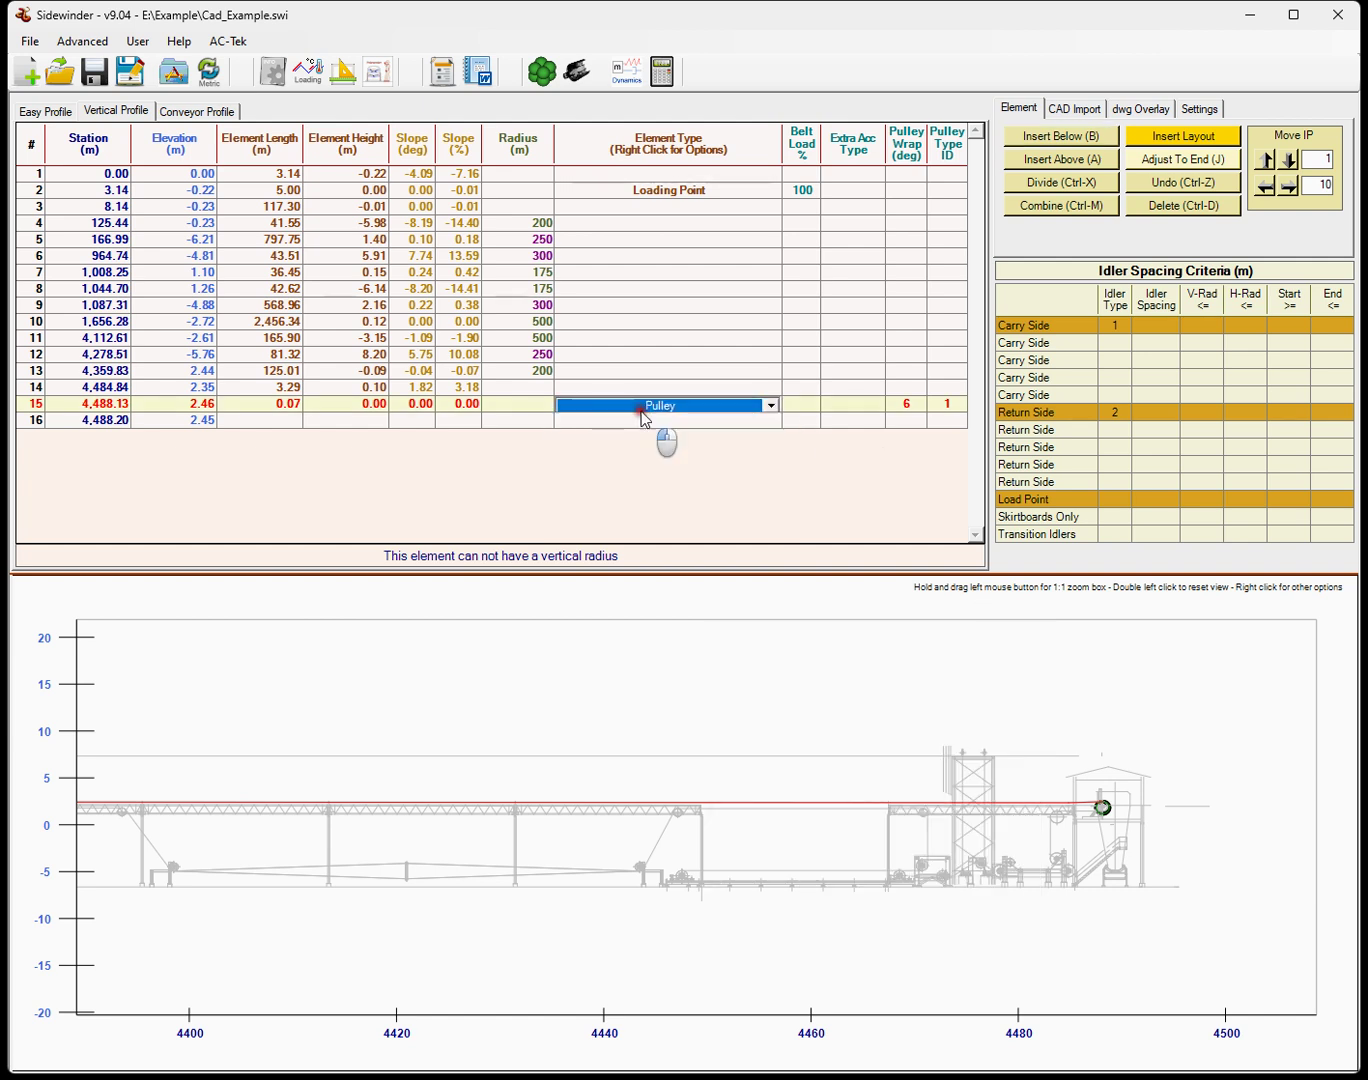
{"action": "left_click", "coordinate": [801, 404]}
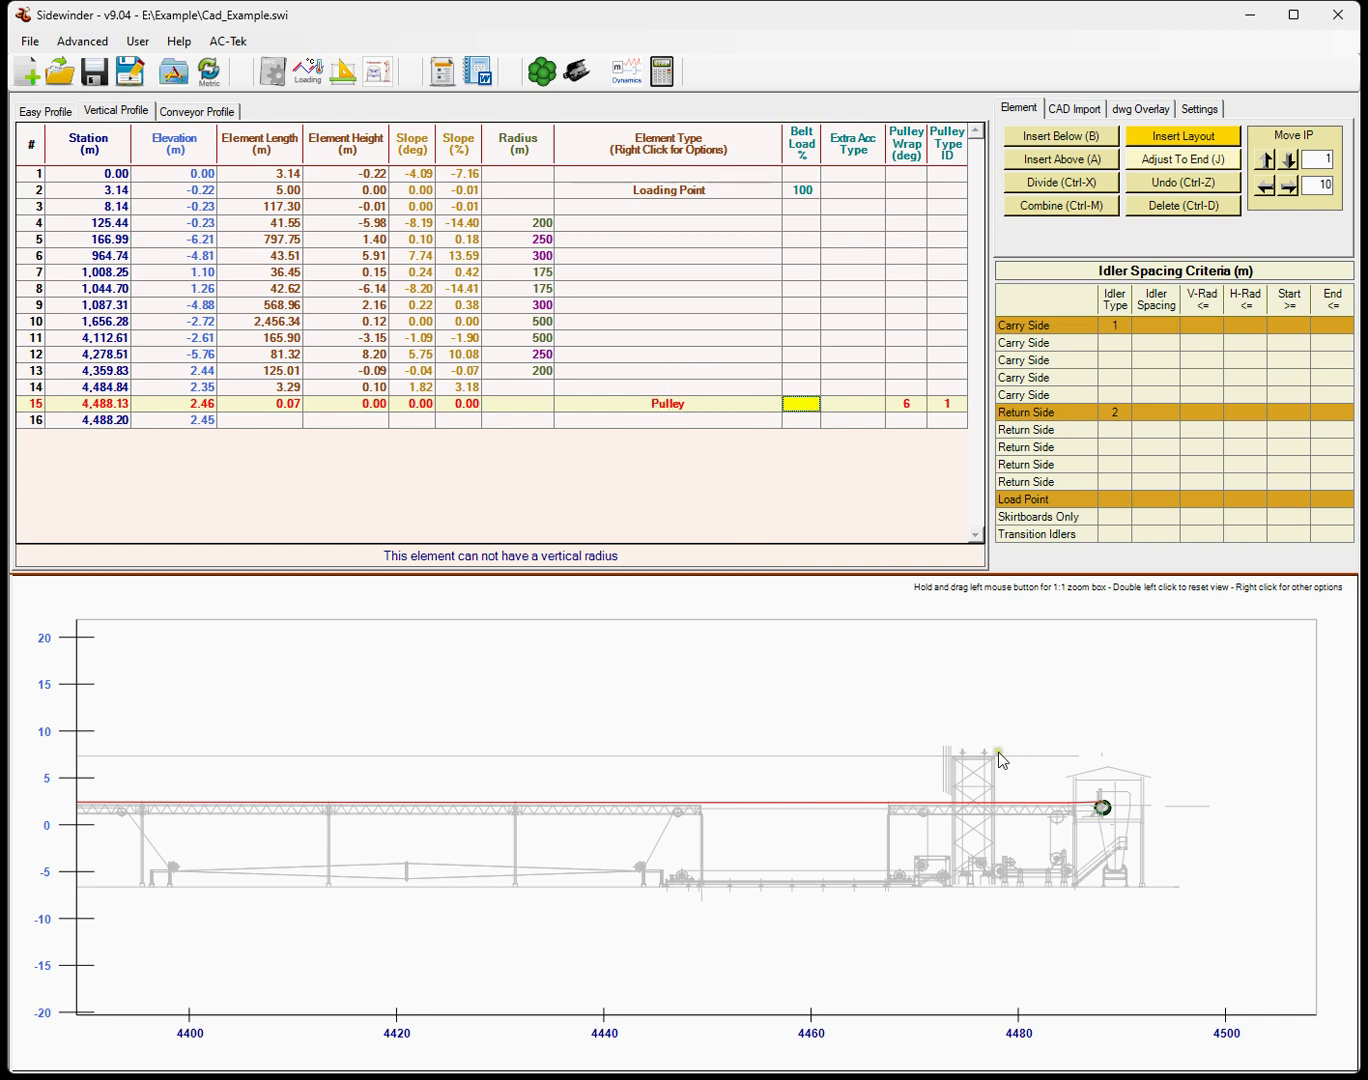
Add elements below row 15 by tracing the belt path down the drawing, ending at 4,478.23 / -5.78
{"action": "right_click", "coordinate": [887, 630]}
{"action": "left_click", "coordinate": [907, 809]}
{"action": "left_click", "coordinate": [1063, 810]}
{"action": "left_click", "coordinate": [1063, 821]}
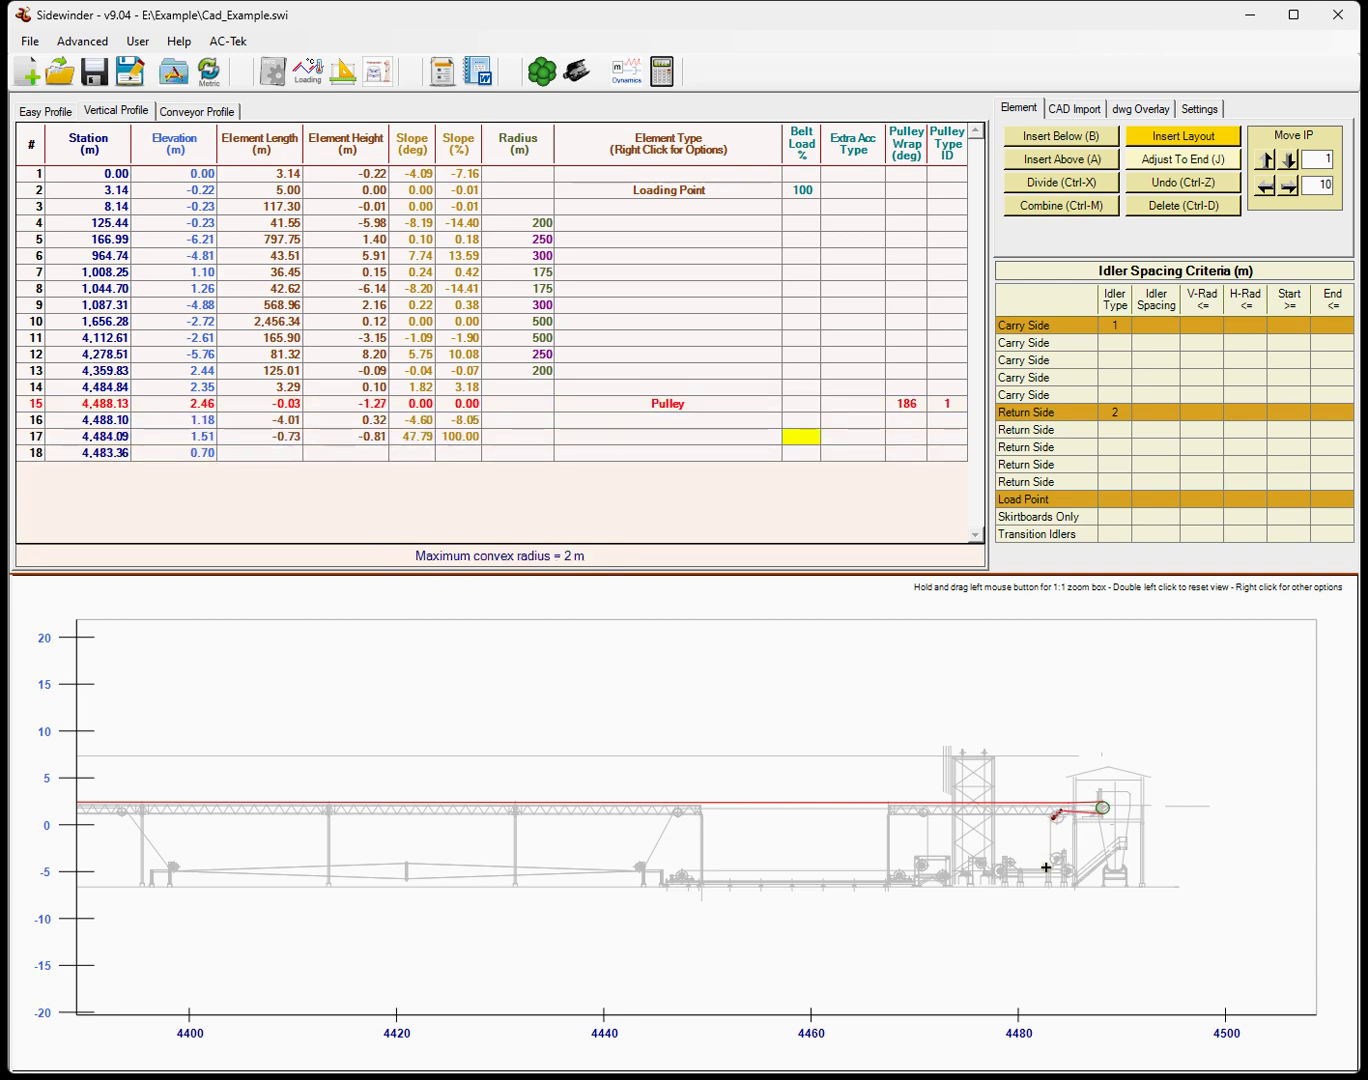
{"action": "left_click", "coordinate": [1050, 858]}
{"action": "scroll", "coordinate": [1060, 860], "scroll_direction": "up", "scroll_amount": 5}
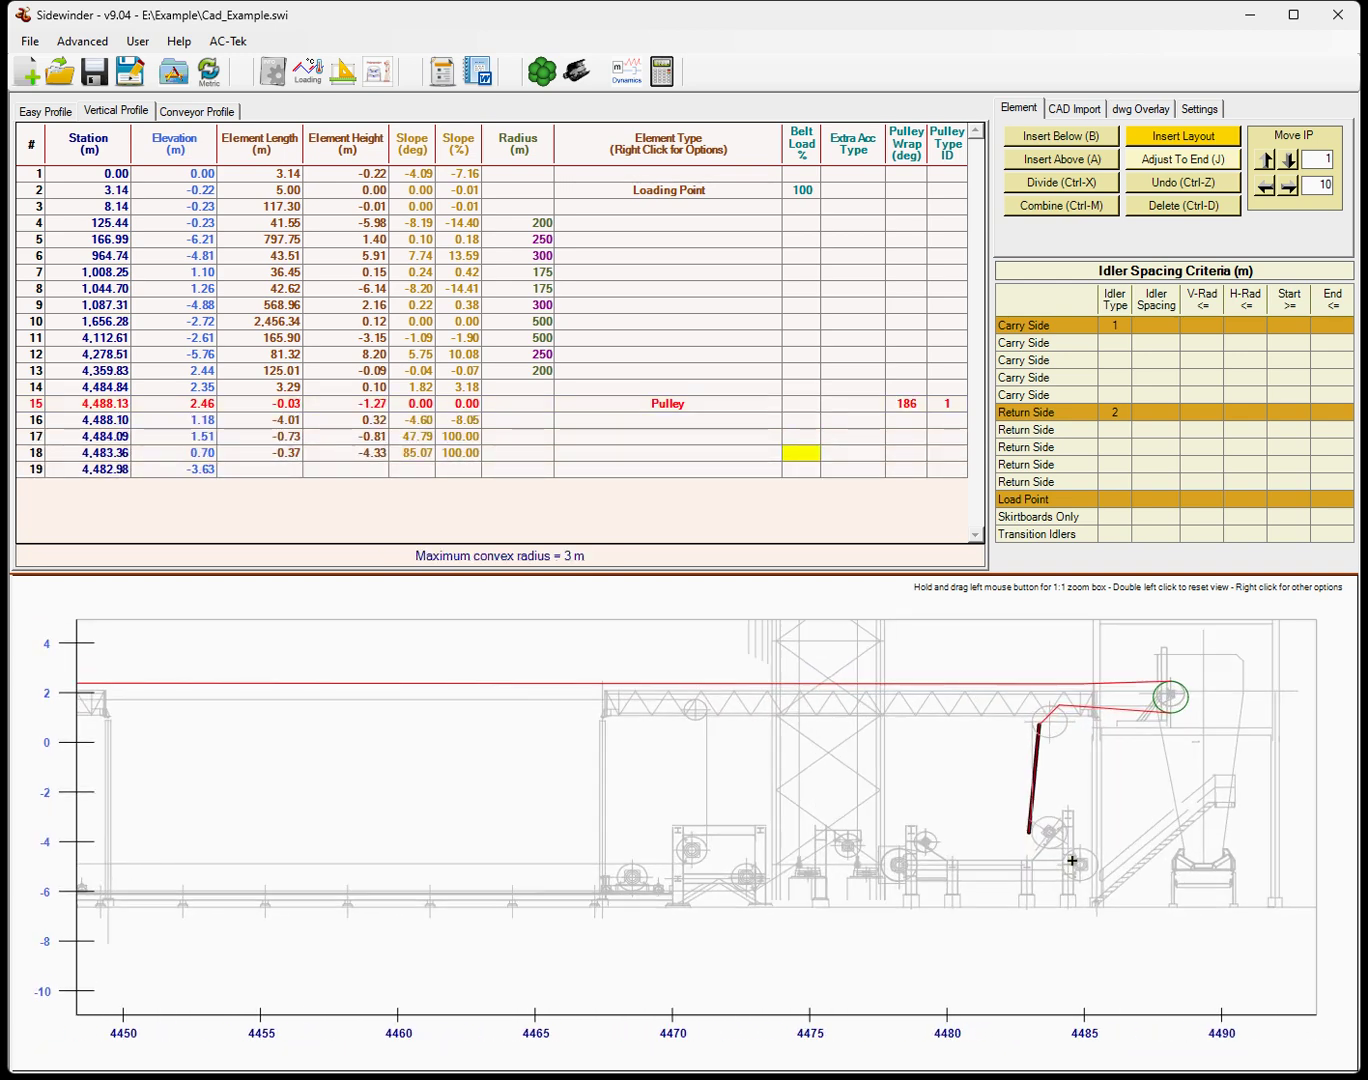
{"action": "left_click", "coordinate": [1047, 848]}
{"action": "left_click", "coordinate": [1080, 848]}
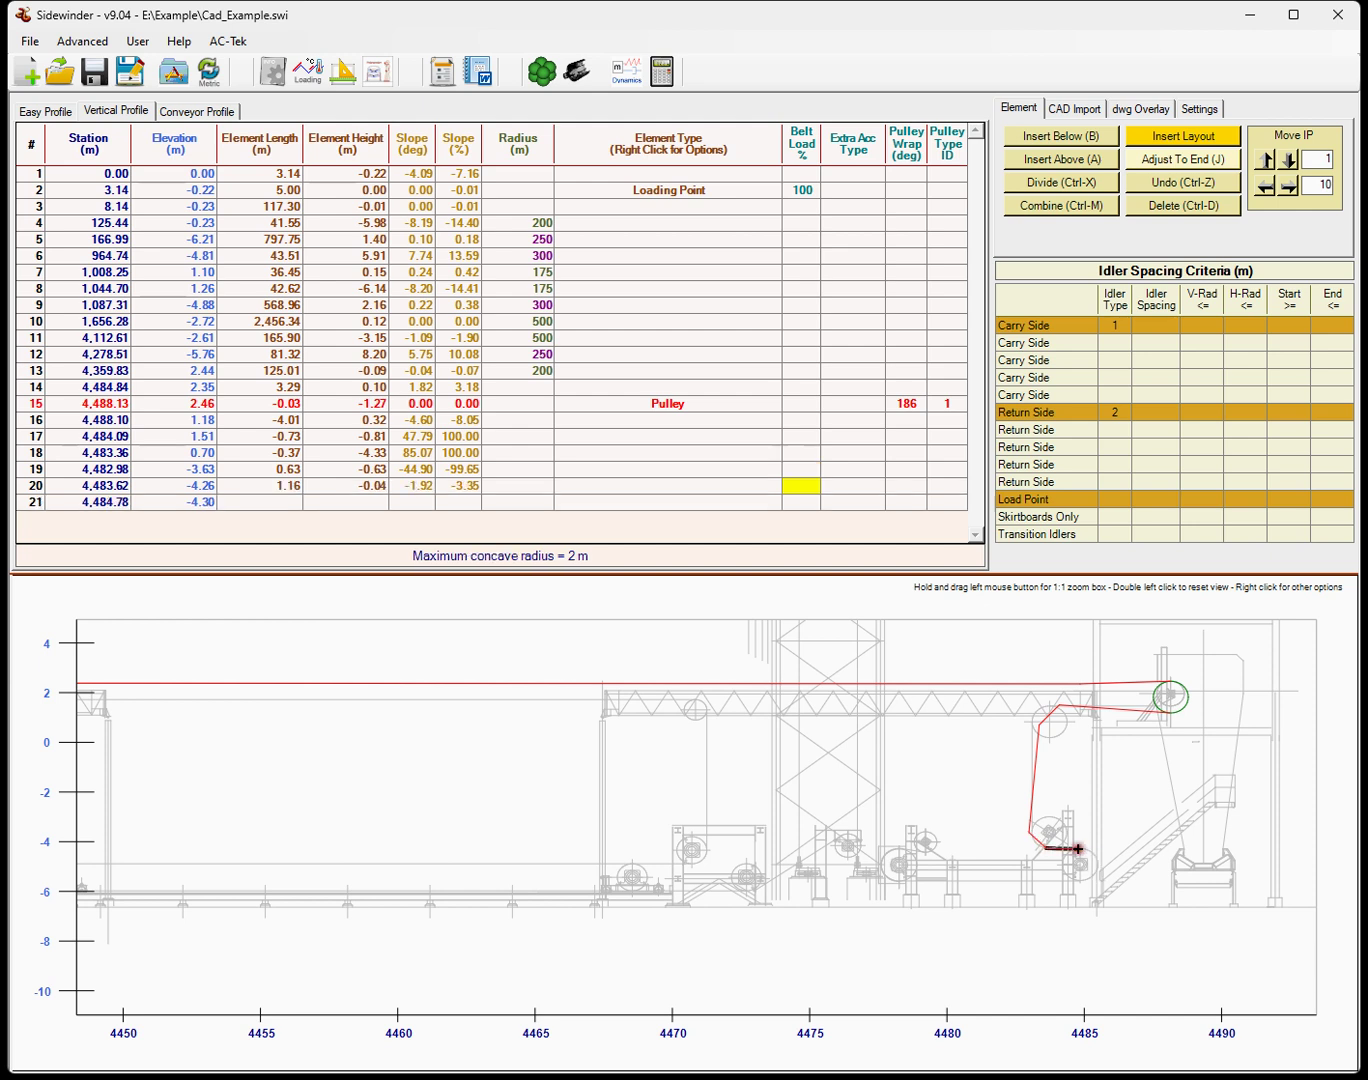
{"action": "left_click", "coordinate": [1081, 884]}
{"action": "left_click", "coordinate": [899, 886]}
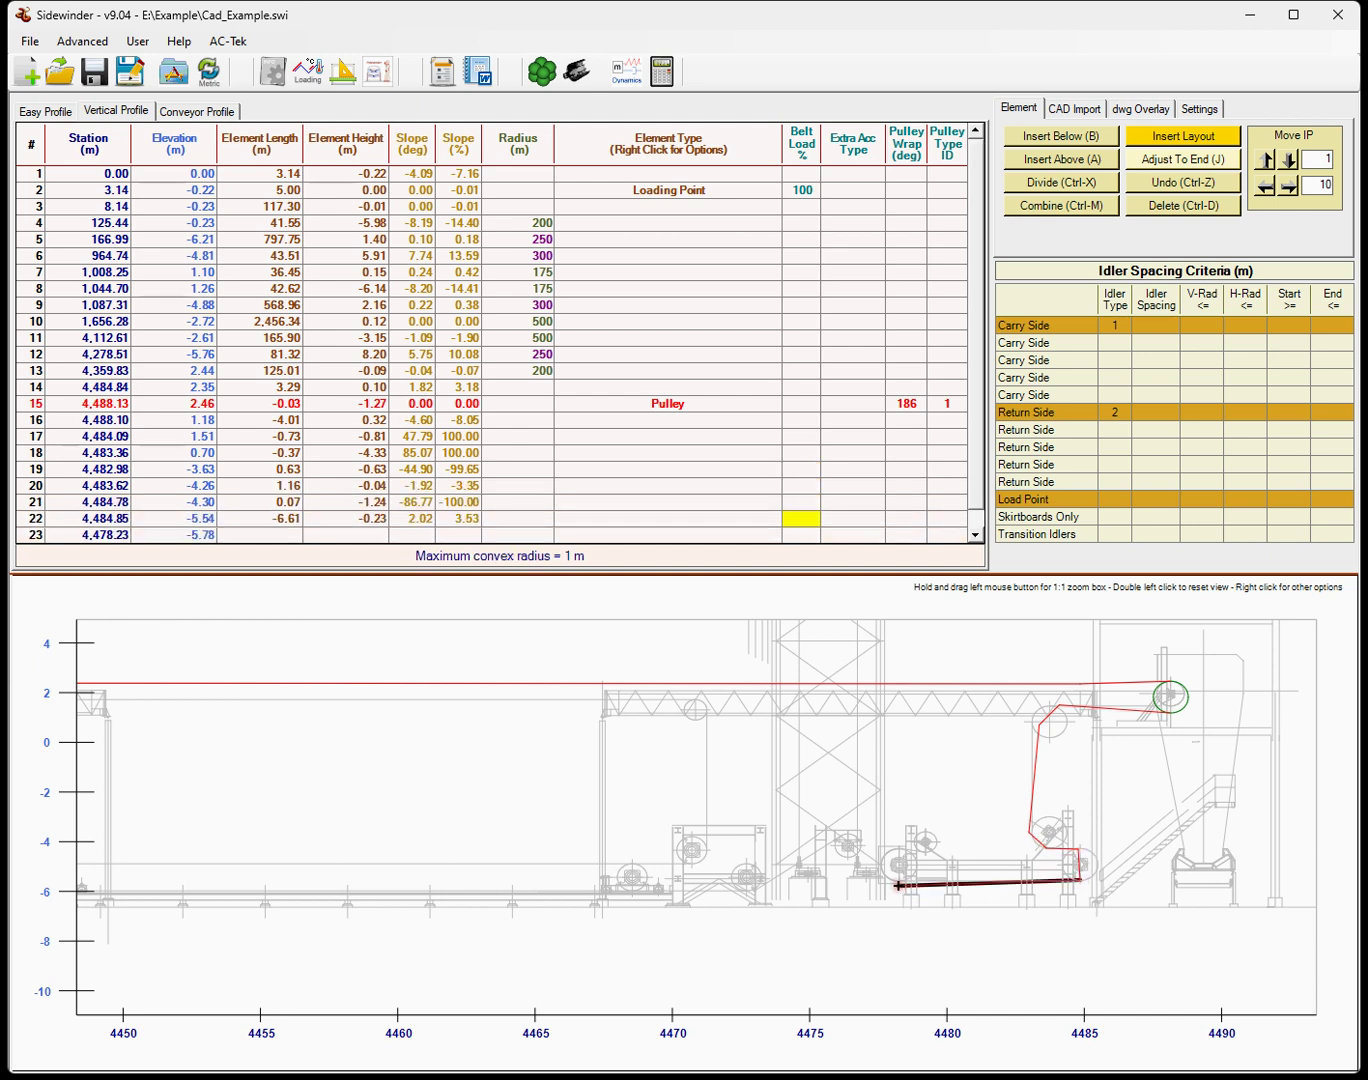
Make rows 17 and 19 Pulleys, giving row 19 a 93° wrap
{"action": "left_click", "coordinate": [645, 437]}
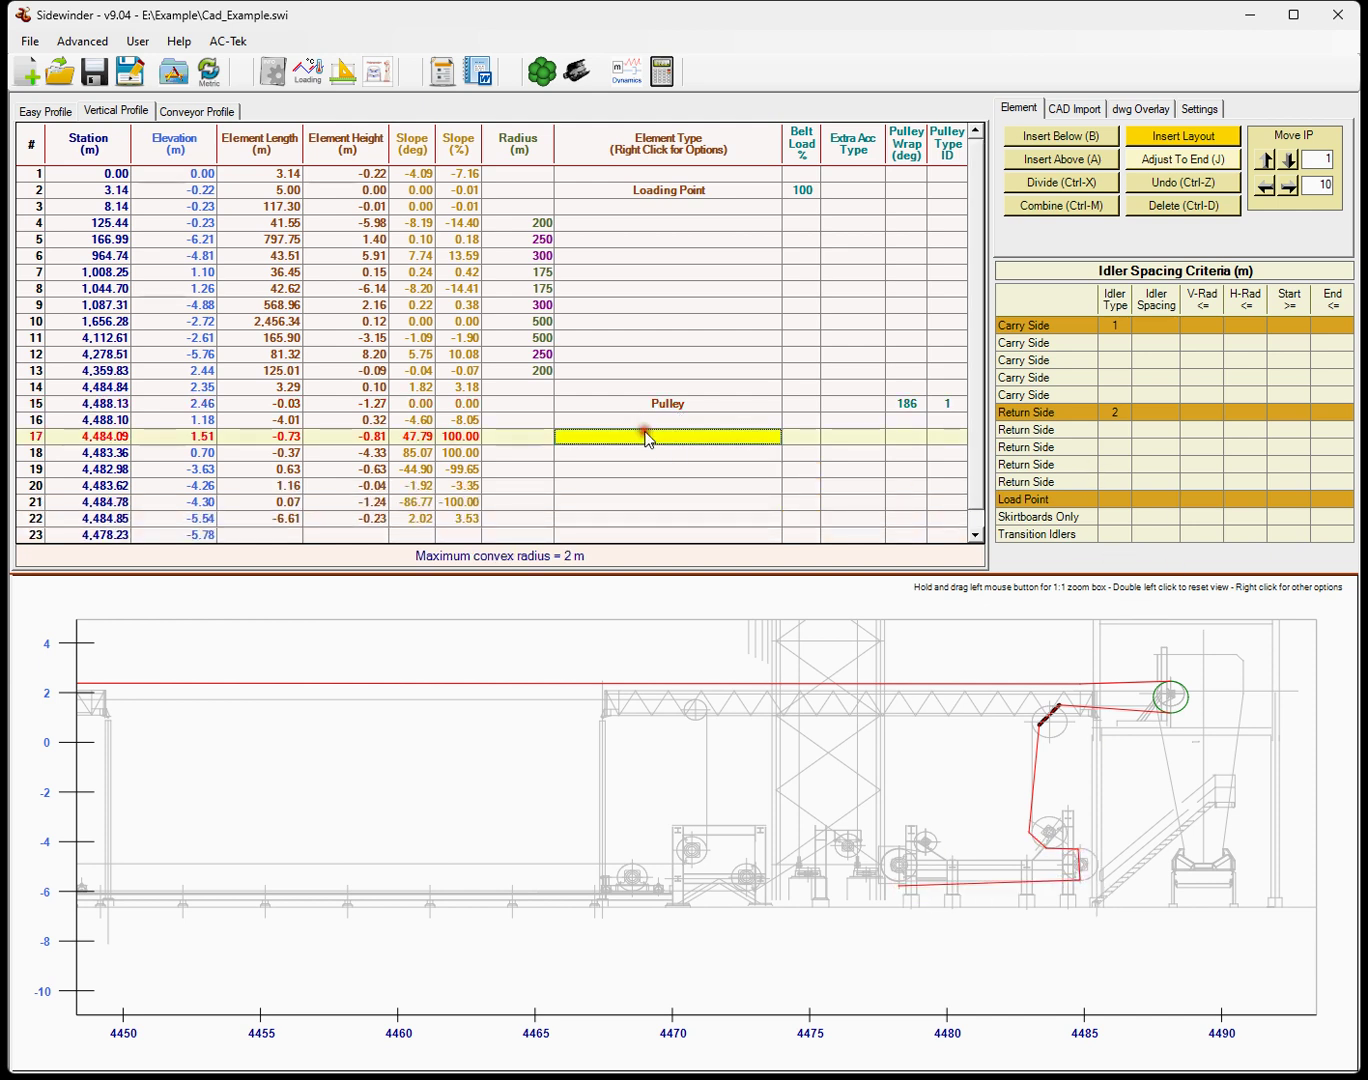
{"action": "left_click", "coordinate": [646, 437]}
{"action": "scroll", "coordinate": [645, 437], "scroll_direction": "down", "scroll_amount": 1}
{"action": "left_click", "coordinate": [659, 489]}
{"action": "right_click", "coordinate": [659, 489]}
{"action": "left_click", "coordinate": [661, 470]}
{"action": "right_click", "coordinate": [667, 481]}
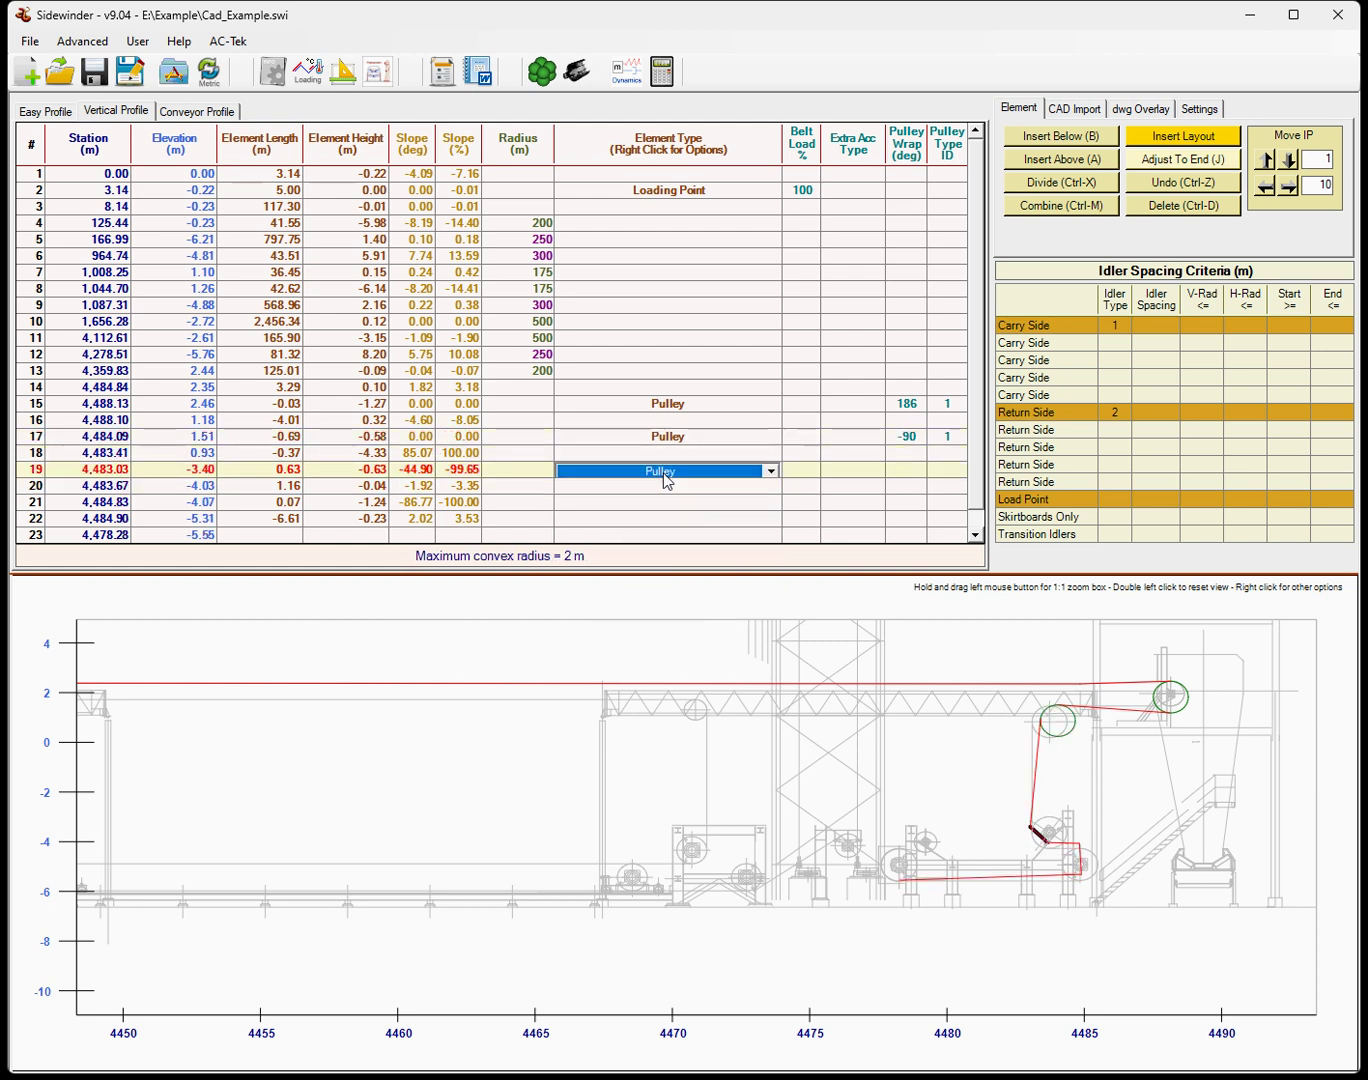
{"action": "left_click", "coordinate": [646, 457]}
{"action": "left_click", "coordinate": [884, 476]}
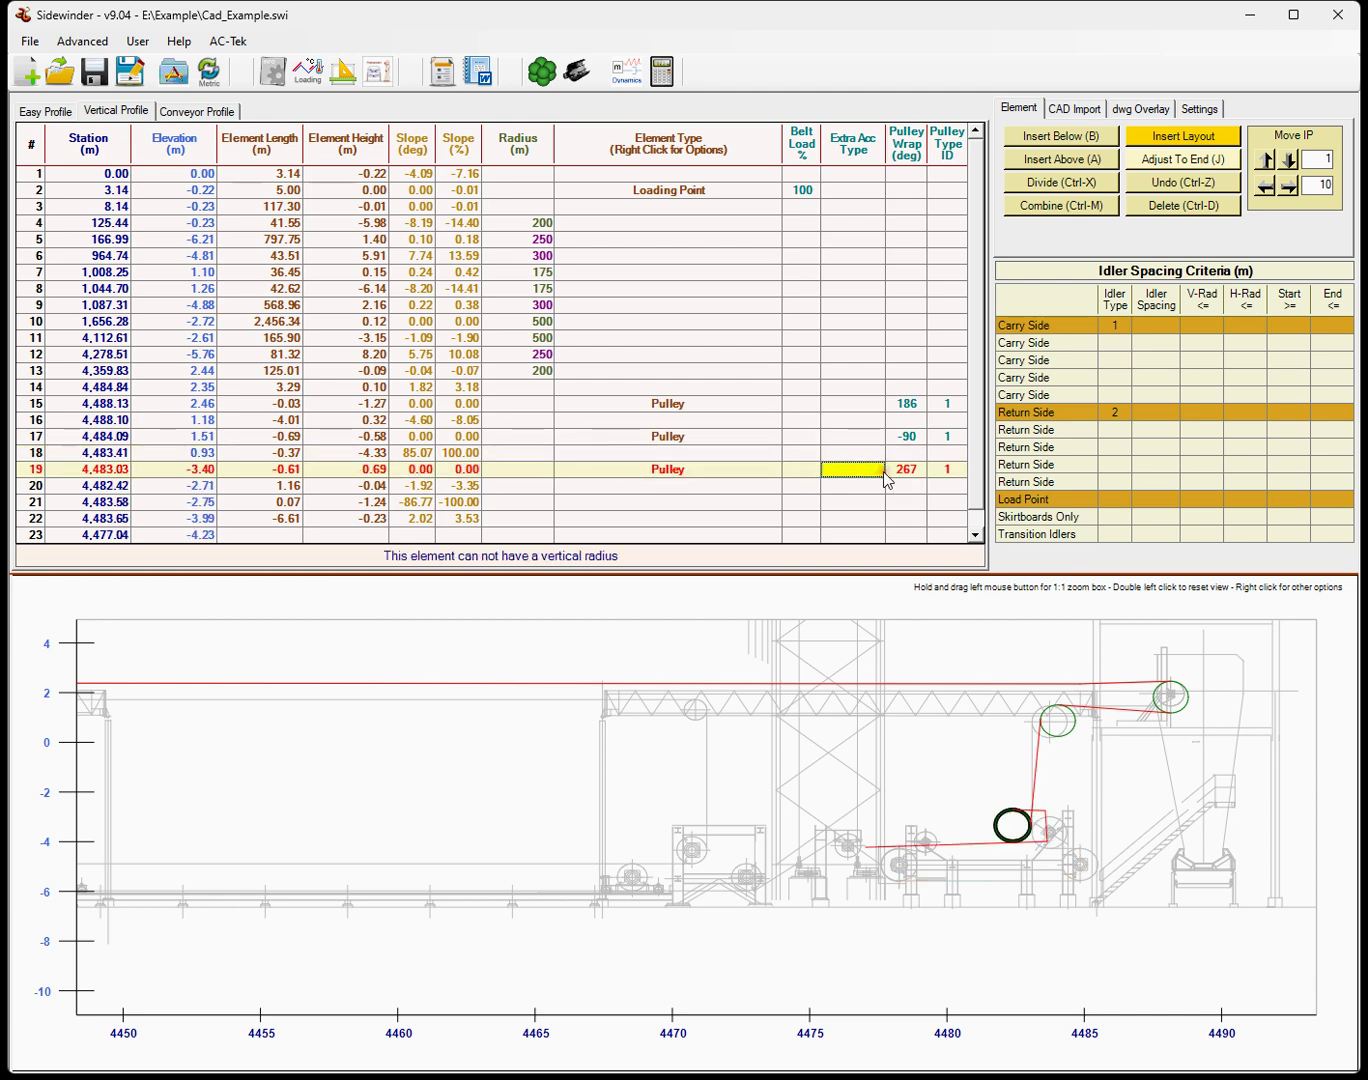
{"action": "left_click", "coordinate": [899, 475]}
{"action": "type", "text": "93"}
{"action": "key", "text": "Up"}
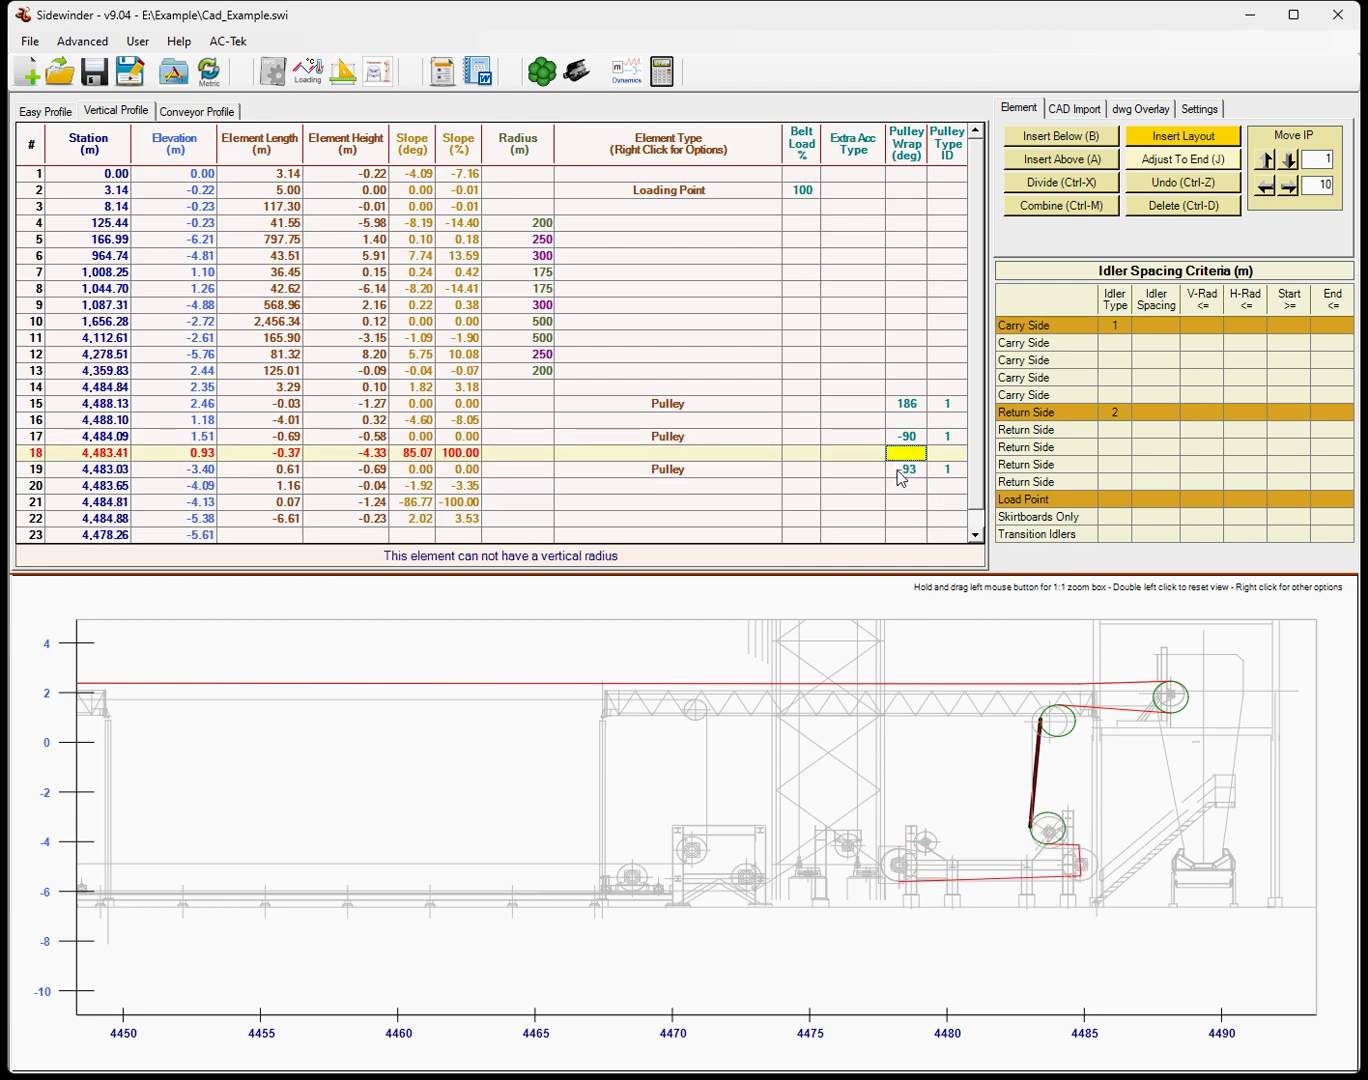
{"action": "left_click", "coordinate": [650, 418]}
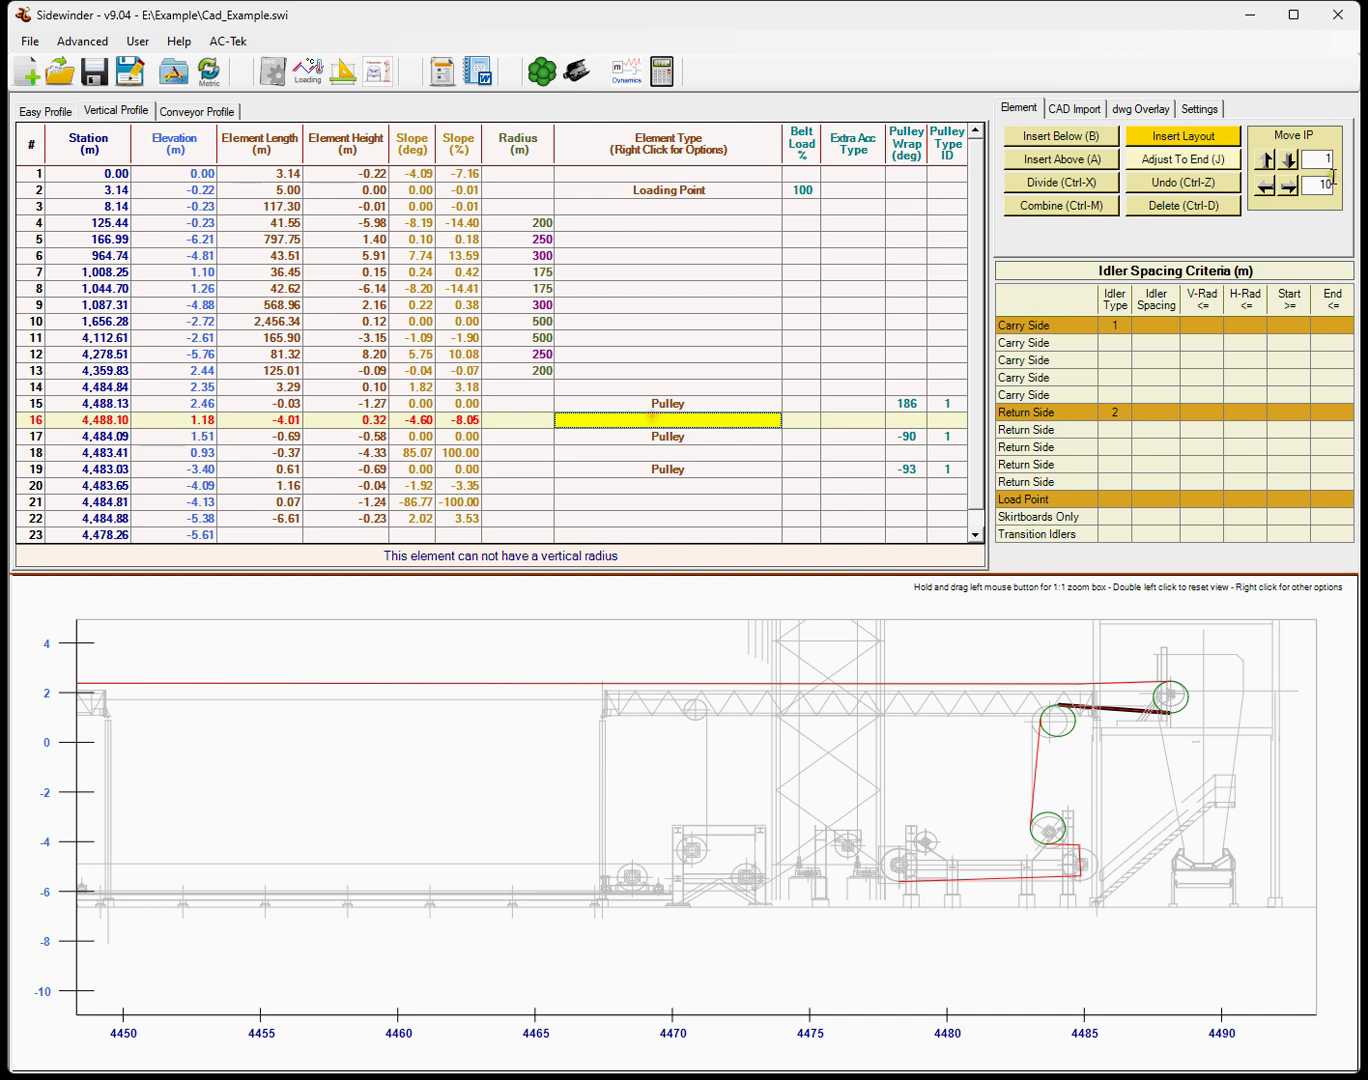
Delete the traced elements after row 15
{"action": "left_click", "coordinate": [1186, 207]}
{"action": "left_click", "coordinate": [1186, 207]}
{"action": "left_click", "coordinate": [1187, 207]}
{"action": "left_click", "coordinate": [1186, 208]}
{"action": "left_click", "coordinate": [1187, 207]}
{"action": "left_click", "coordinate": [1186, 207]}
{"action": "left_click", "coordinate": [1187, 208]}
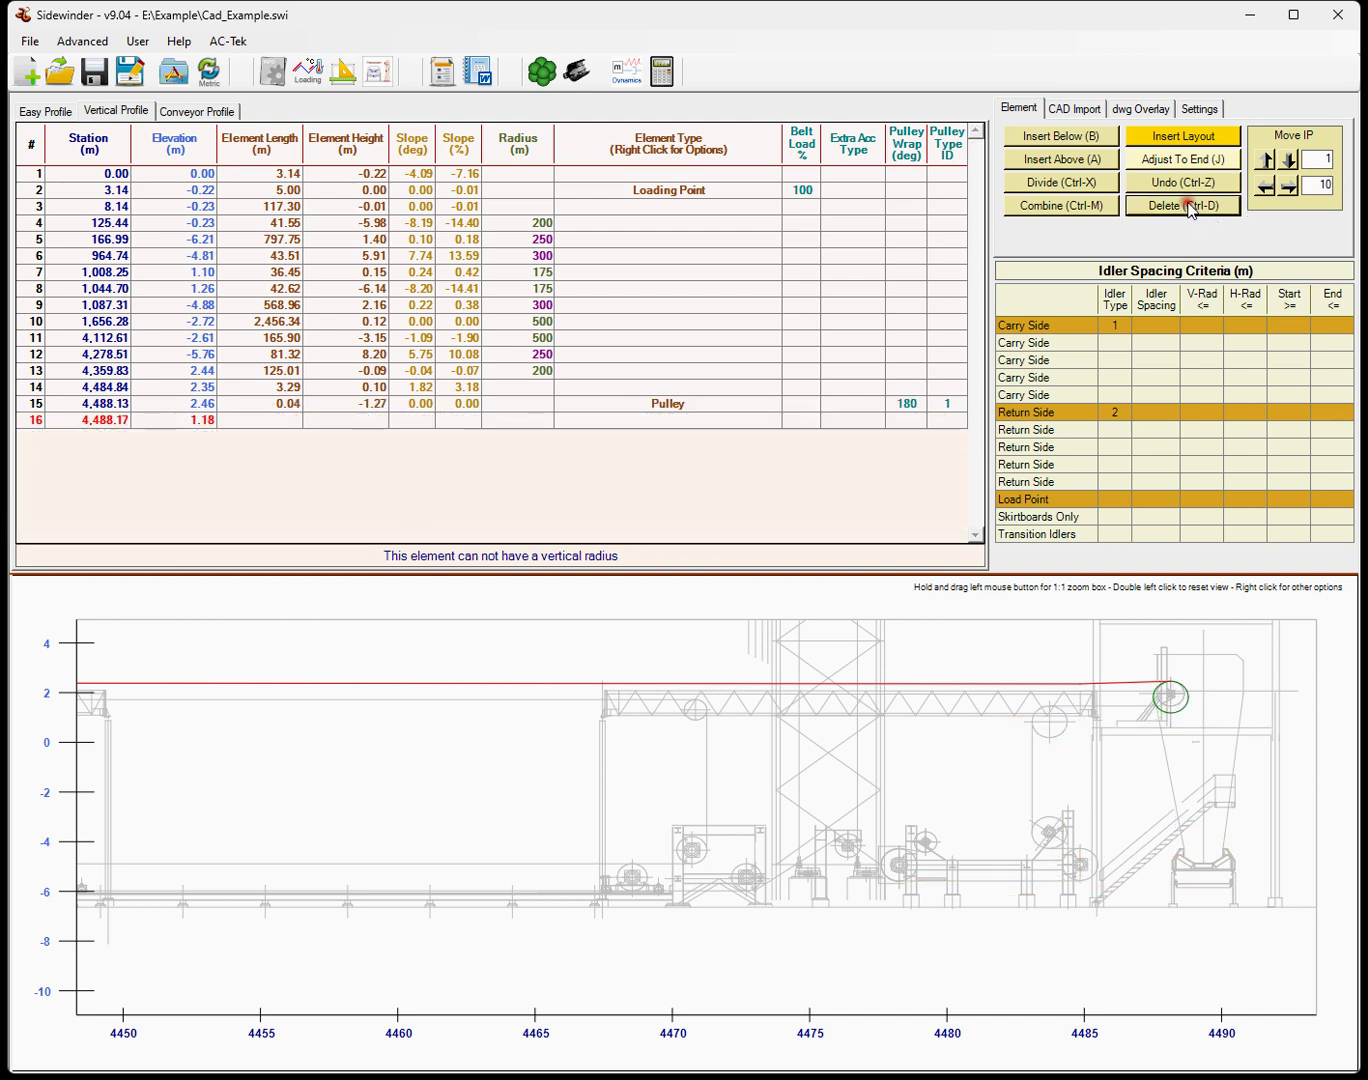
Change row 15's Pulley Type ID to 4
{"action": "left_click", "coordinate": [602, 404]}
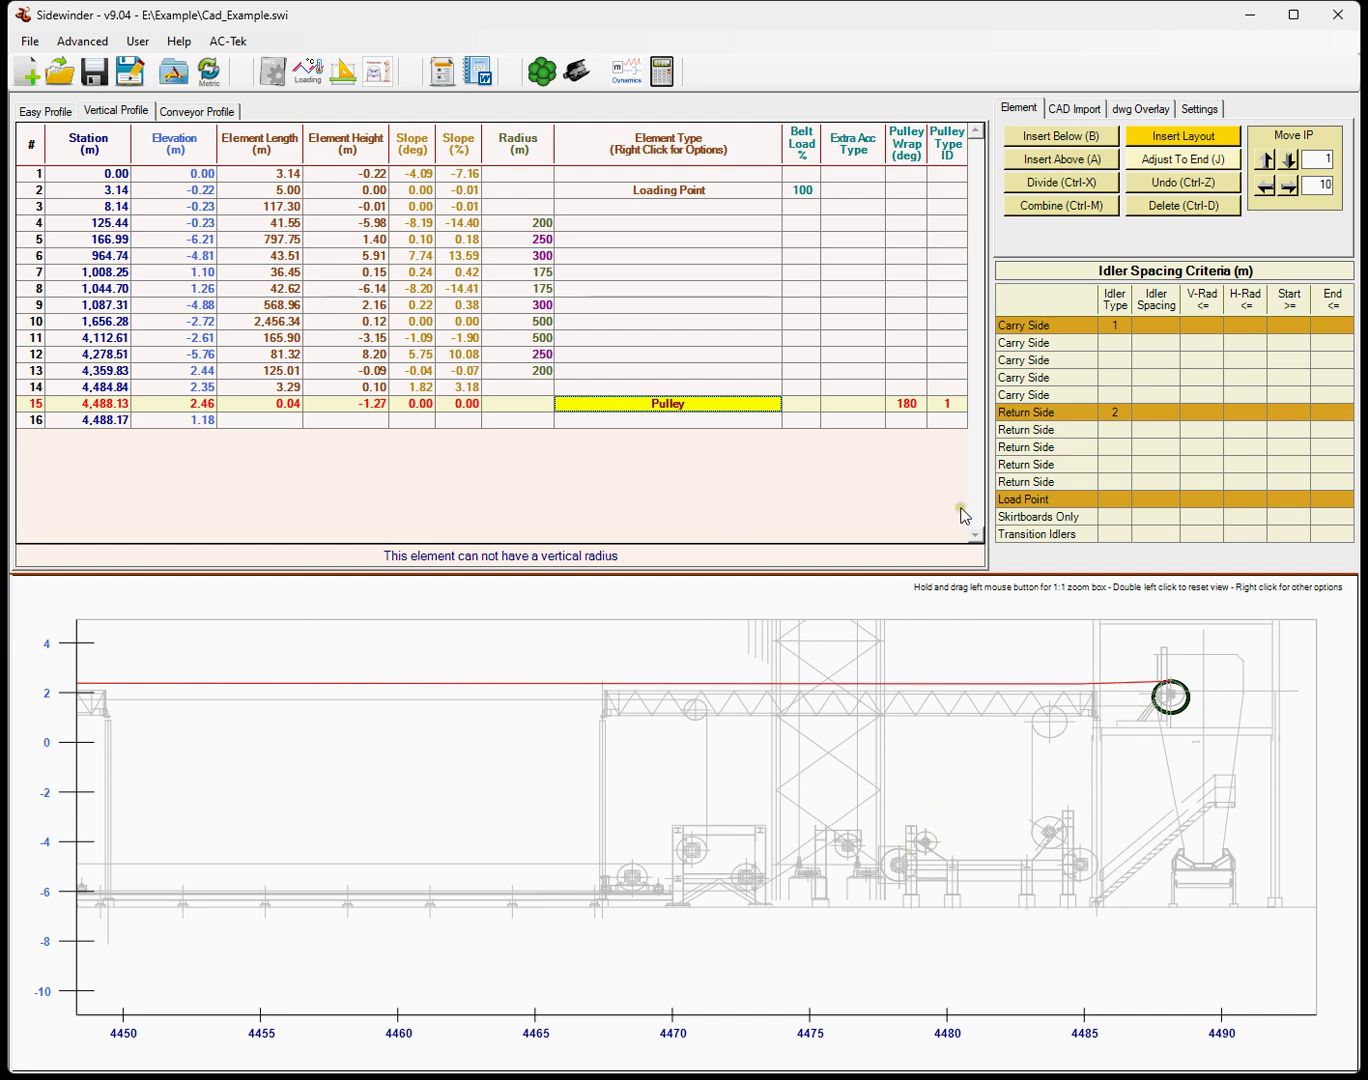
{"action": "left_click", "coordinate": [939, 405]}
{"action": "type", "text": "4"}
{"action": "left_click", "coordinate": [945, 350]}
{"action": "left_click", "coordinate": [951, 404]}
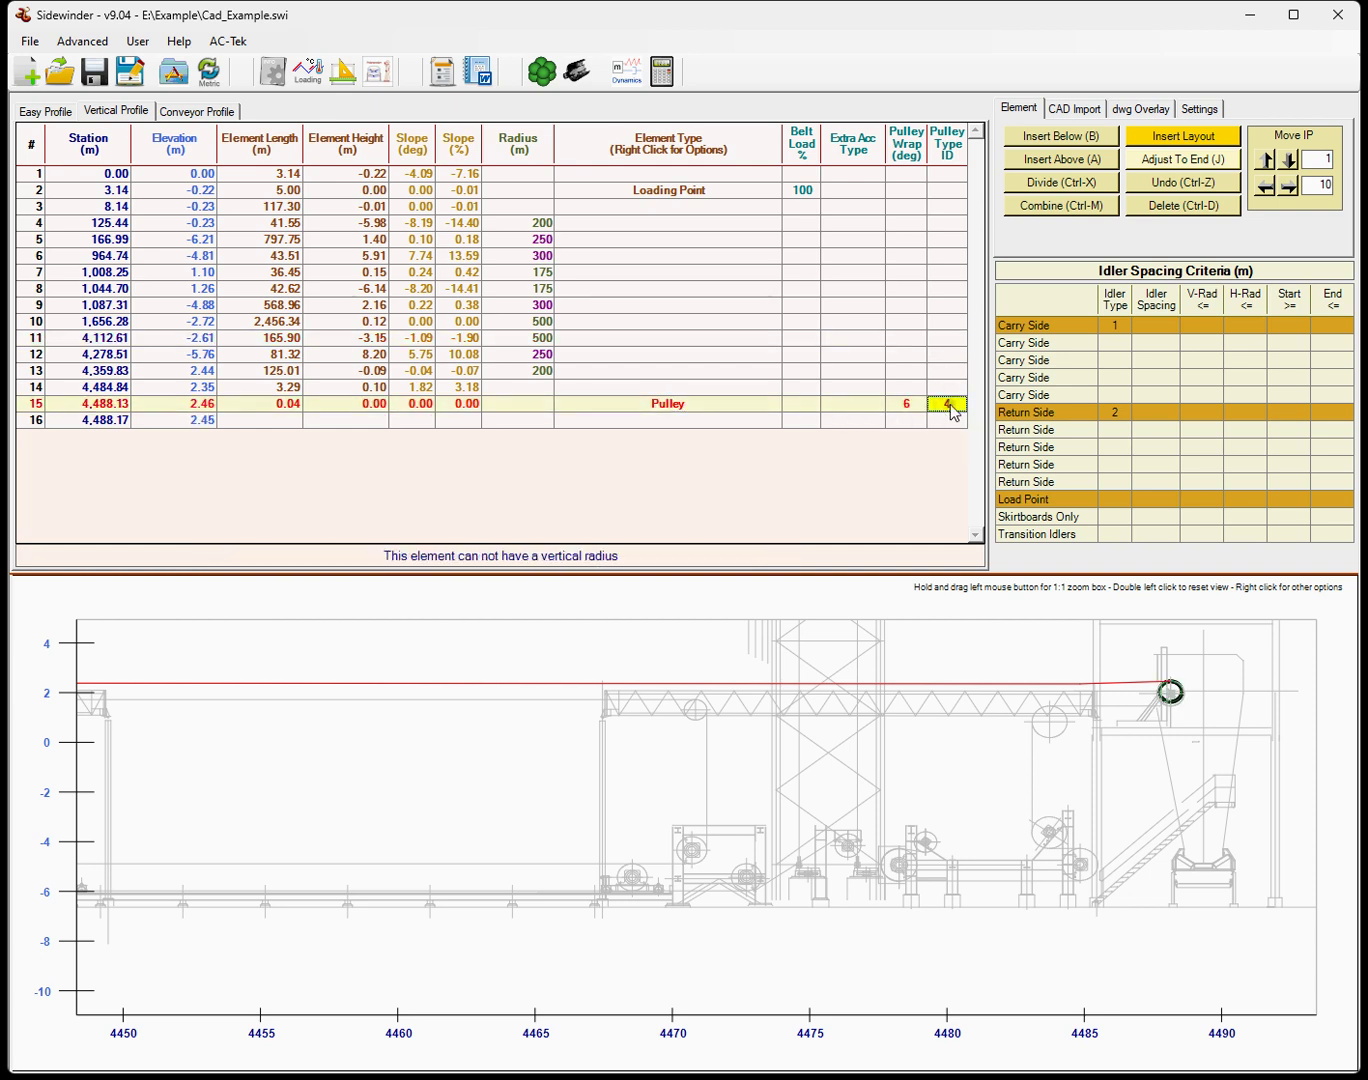
{"action": "left_click", "coordinate": [383, 78]}
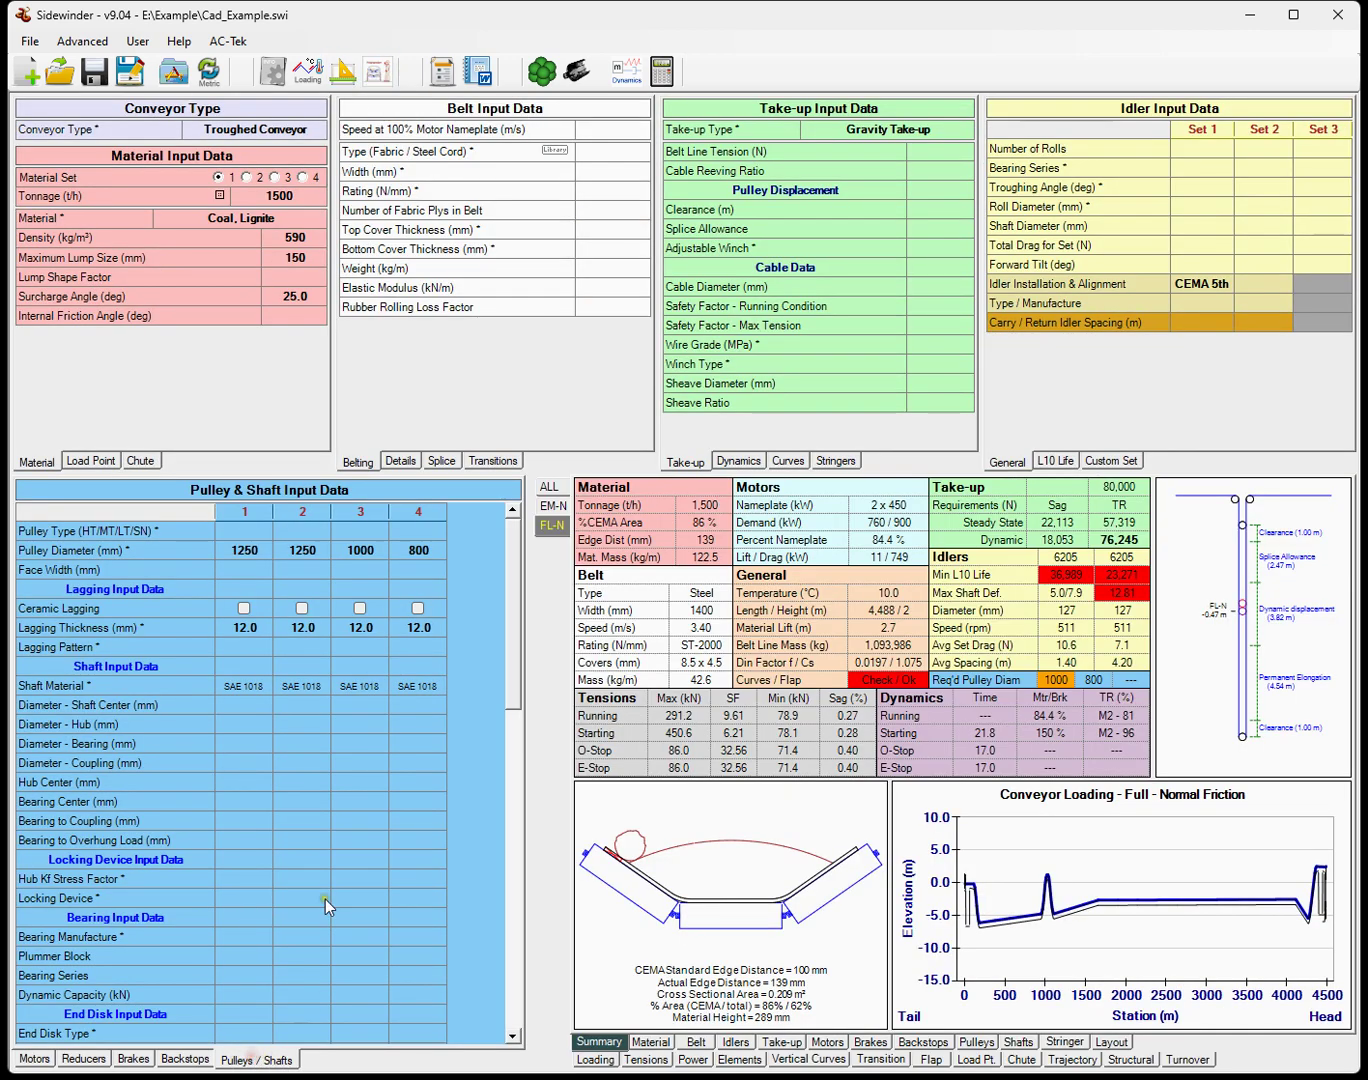
{"action": "left_click", "coordinate": [232, 551]}
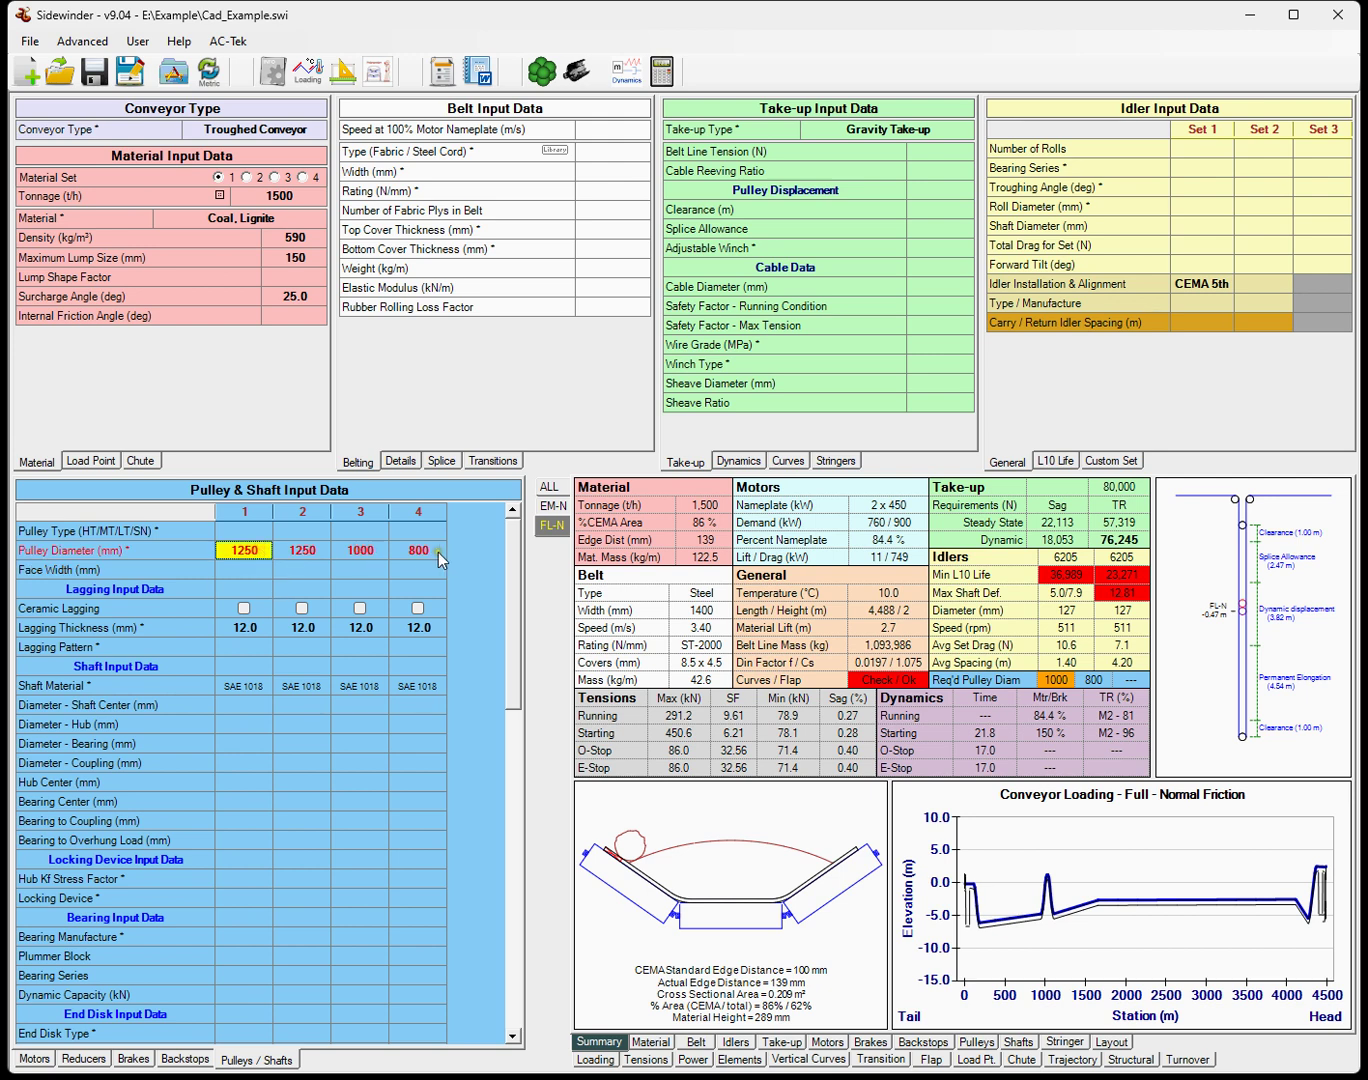
{"action": "left_click", "coordinate": [436, 553]}
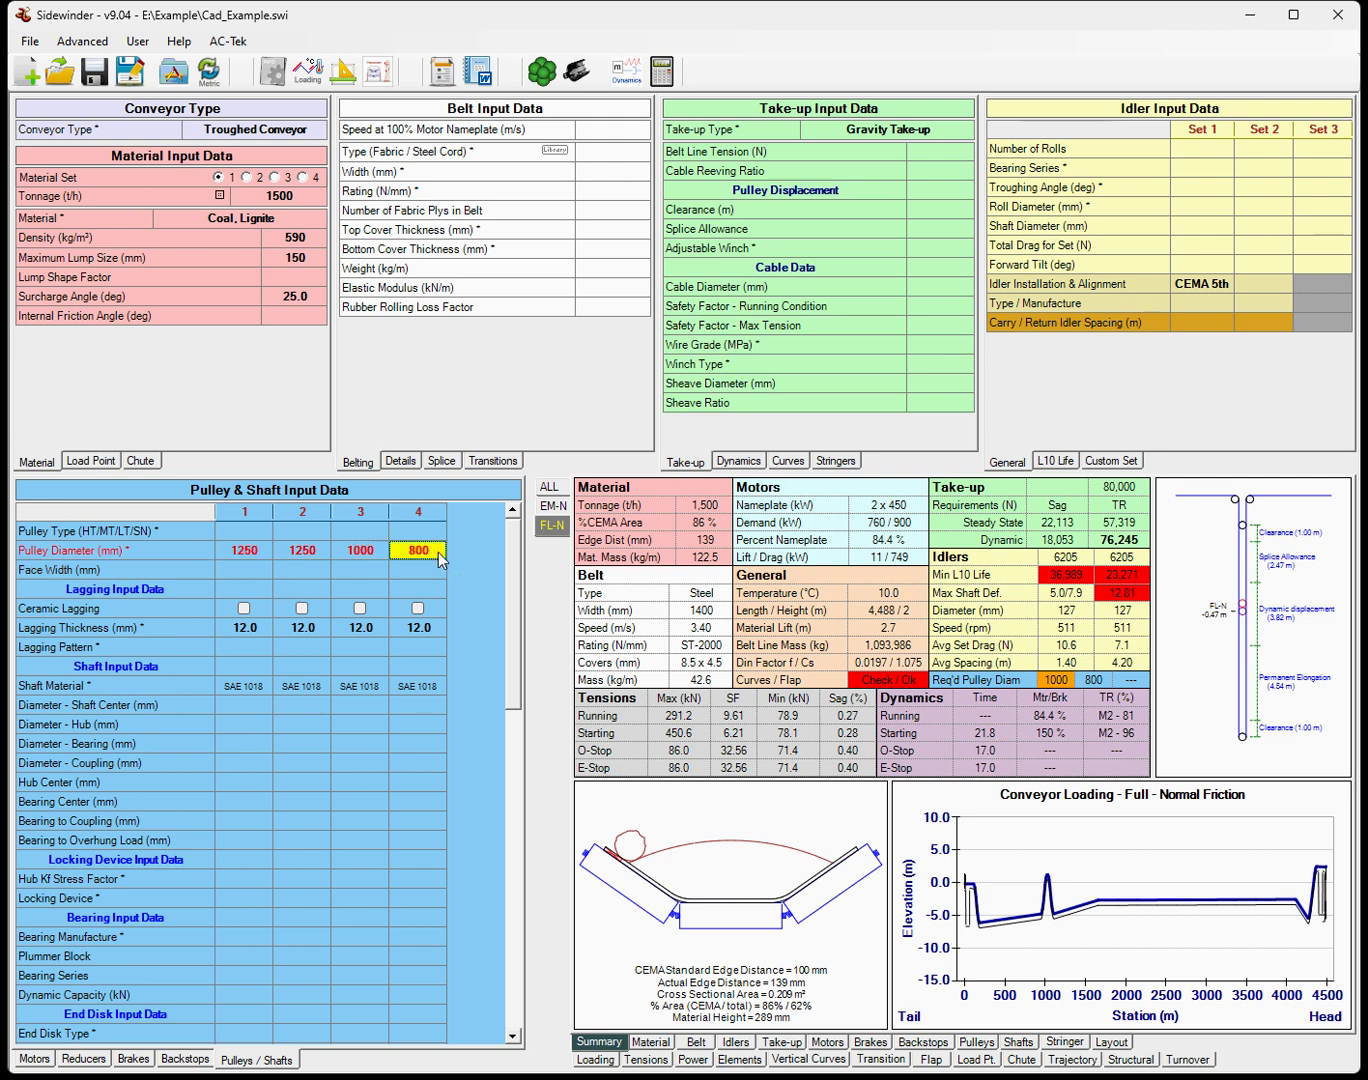
{"action": "key", "text": "Left"}
{"action": "key", "text": "Left"}
{"action": "key", "text": "Left"}
{"action": "key", "text": "Right"}
{"action": "key", "text": "Right"}
{"action": "key", "text": "Left"}
{"action": "key", "text": "Left"}
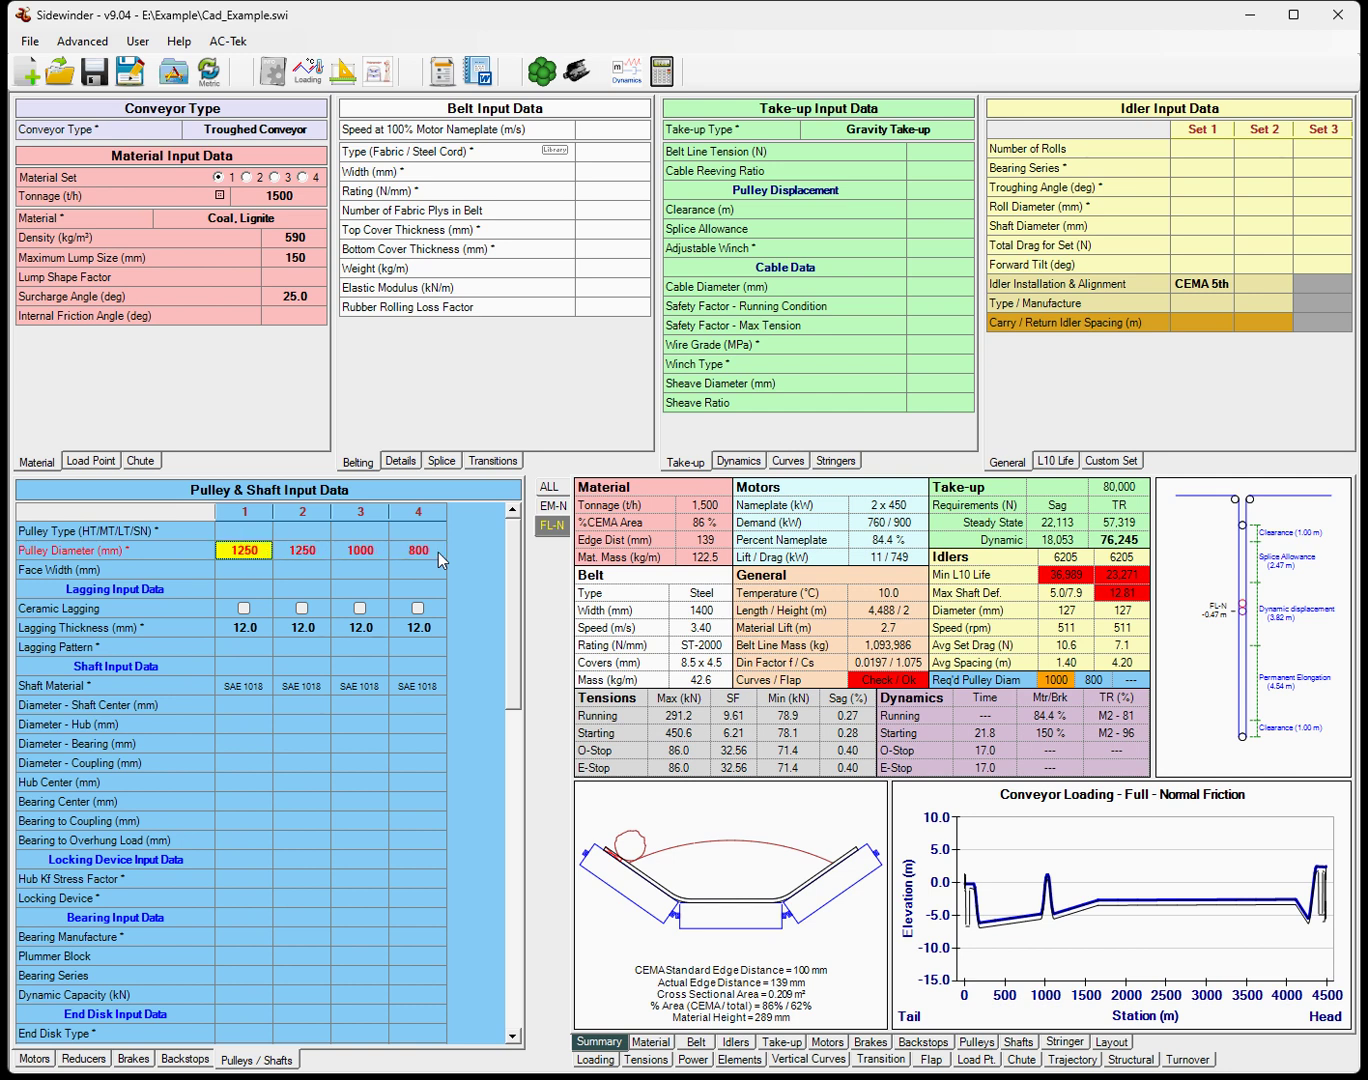
{"action": "key", "text": "Up"}
{"action": "key", "text": "Up"}
{"action": "key", "text": "Down"}
{"action": "key", "text": "Down"}
{"action": "key", "text": "Down"}
{"action": "key", "text": "Down"}
{"action": "key", "text": "Down"}
{"action": "key", "text": "Down"}
{"action": "left_click", "coordinate": [344, 73]}
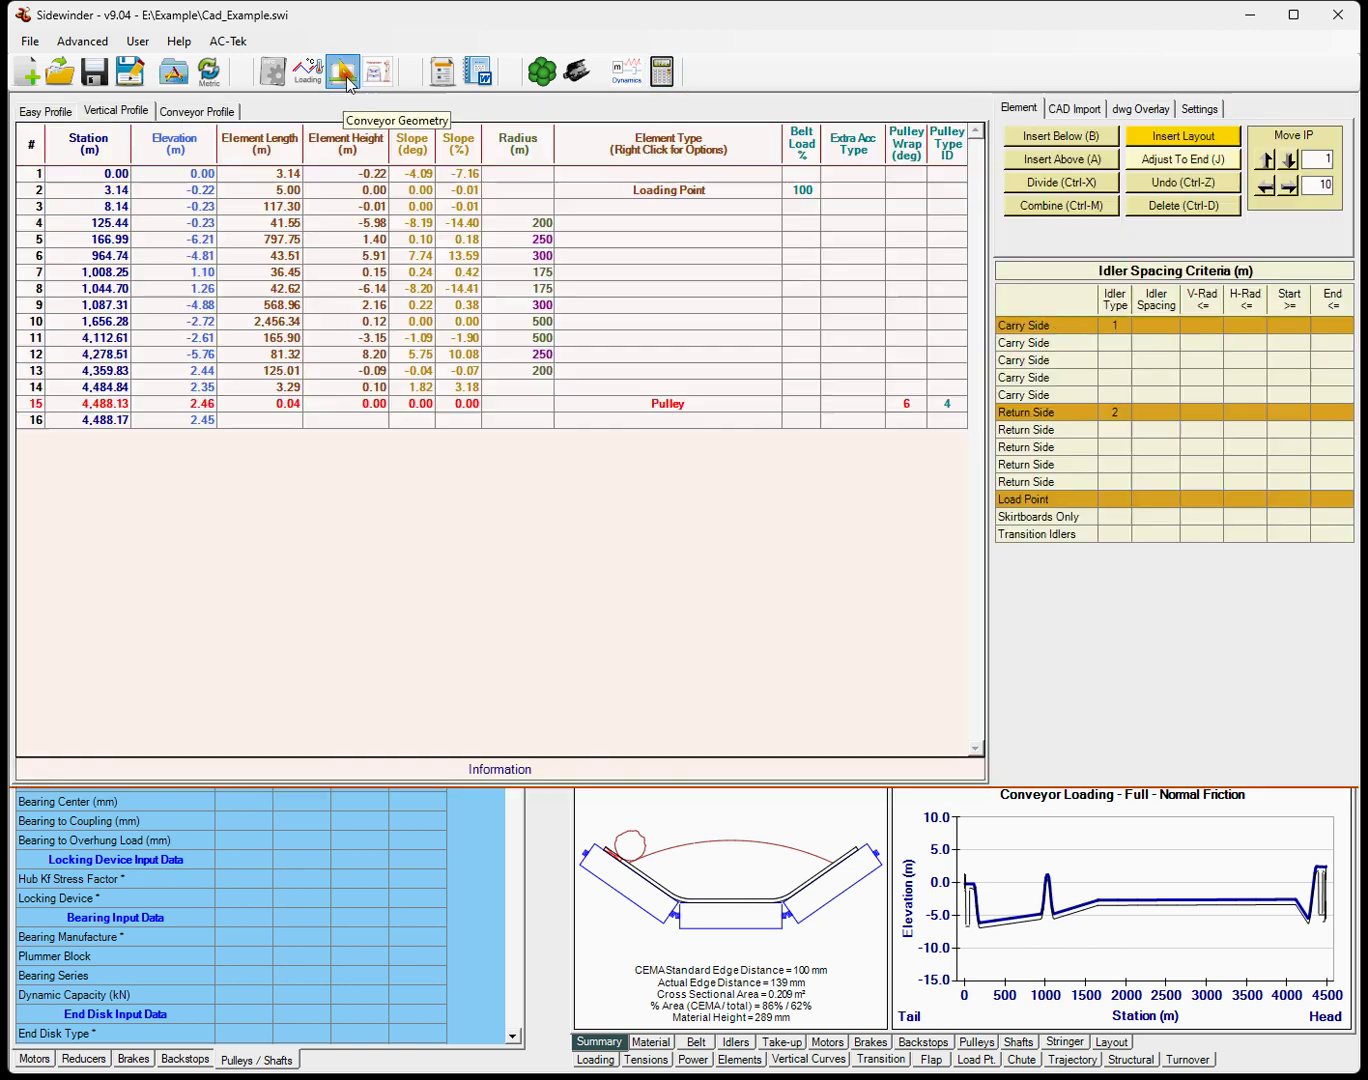